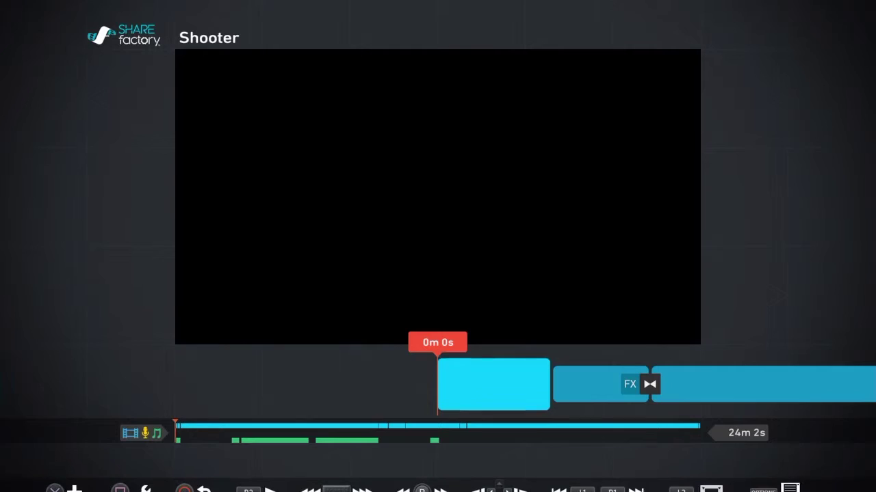
# - Try to delete the long gameplay clip from the existing Shooter project and leave for the theme selection
pyautogui.press('Right')
pyautogui.press('Left')
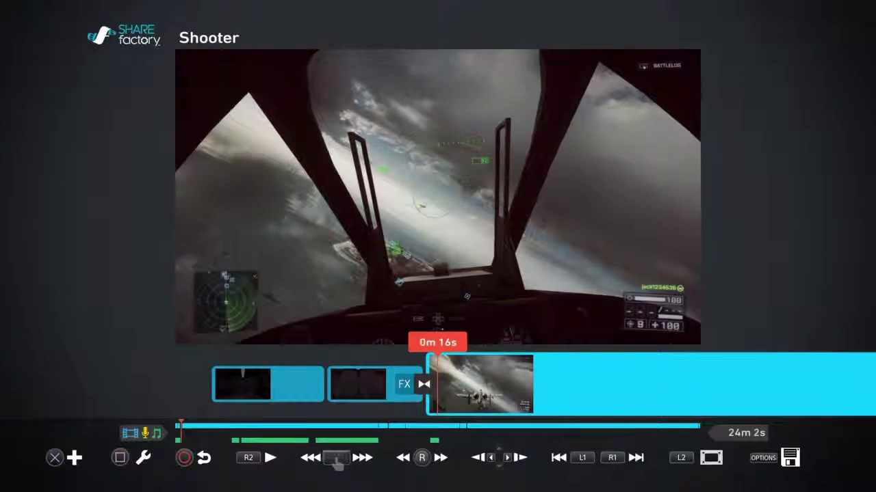
pyautogui.press('Return')
pyautogui.press('Escape')
pyautogui.press('Right')
pyautogui.press('Right')
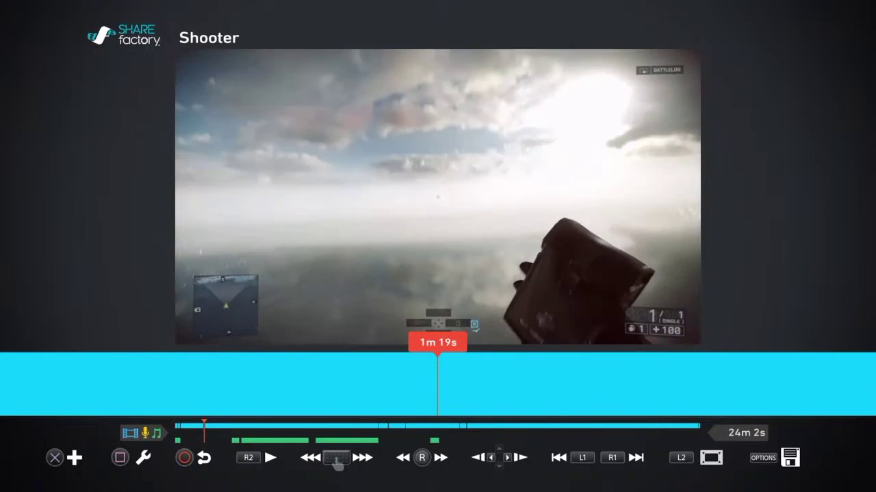
pyautogui.press('Return')
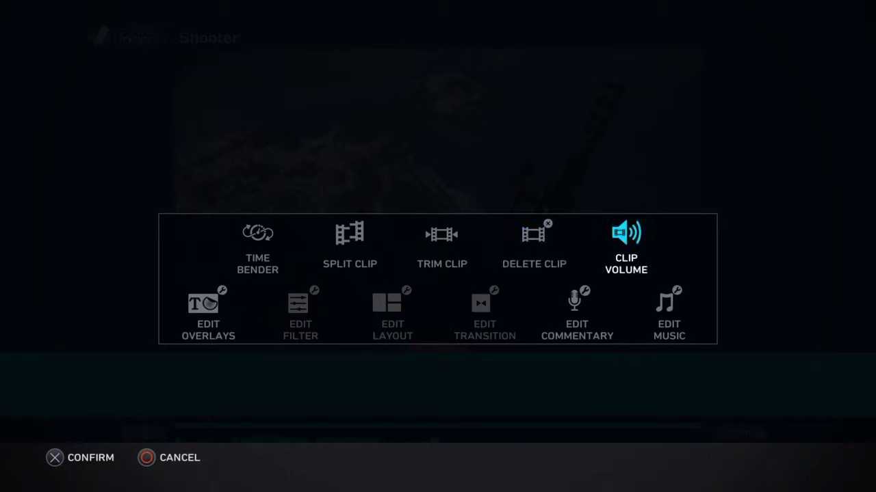
pyautogui.press('Left')
pyautogui.press('Return')
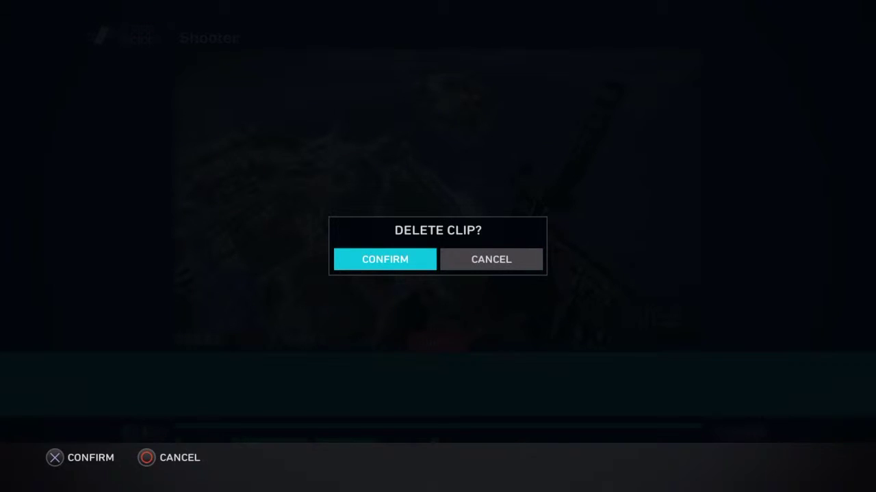
pyautogui.press('Return')
pyautogui.press('Escape')
pyautogui.press('Left')
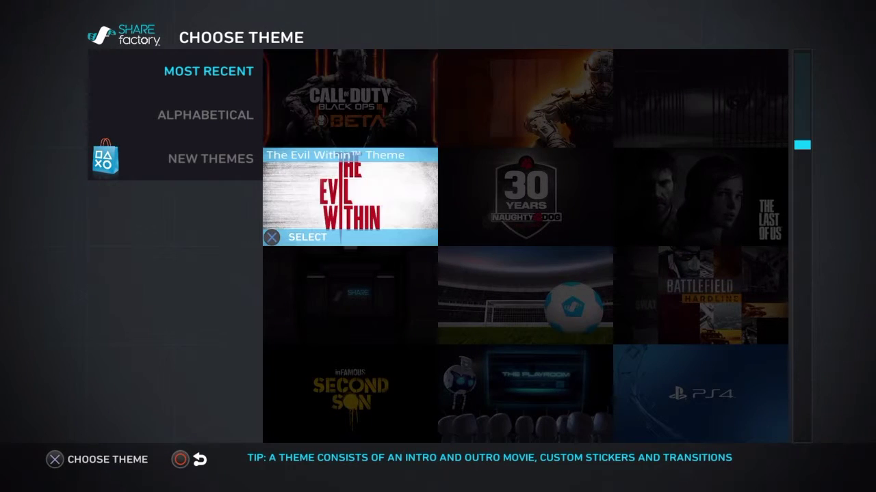
# - Start a project with the Shooter theme, including the 14m 35s Minecraft clip and leaving out the Stinger Clip
pyautogui.press('Down')
pyautogui.press('Return')
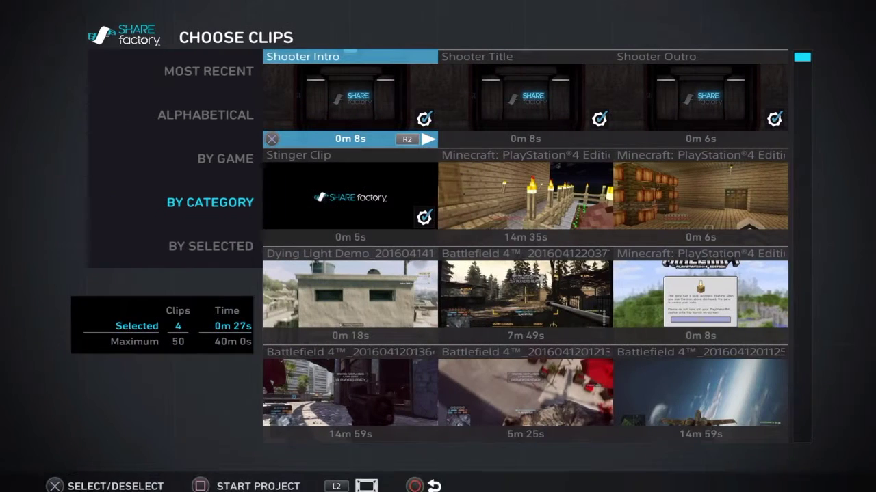
pyautogui.press('Right')
pyautogui.press('Left')
pyautogui.press('Return')
pyautogui.press('Right')
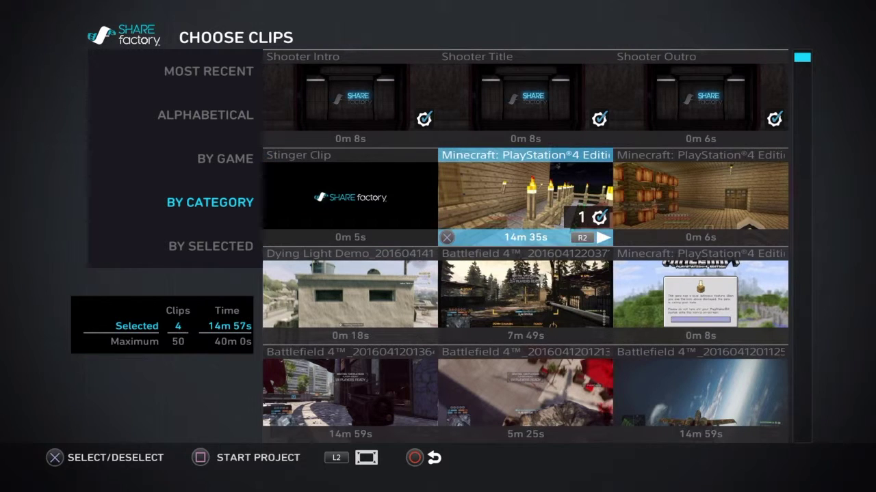
pyautogui.press('Right')
pyautogui.press('Up')
pyautogui.press('Left')
pyautogui.press('Left')
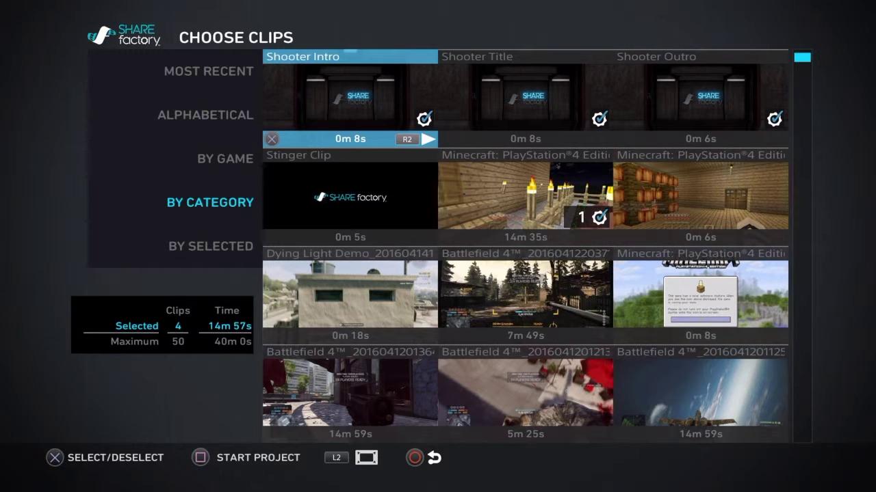
pyautogui.press('s')
# - Open the music library for adding a track at the very start of the timeline
pyautogui.press('Left')
pyautogui.press('Right')
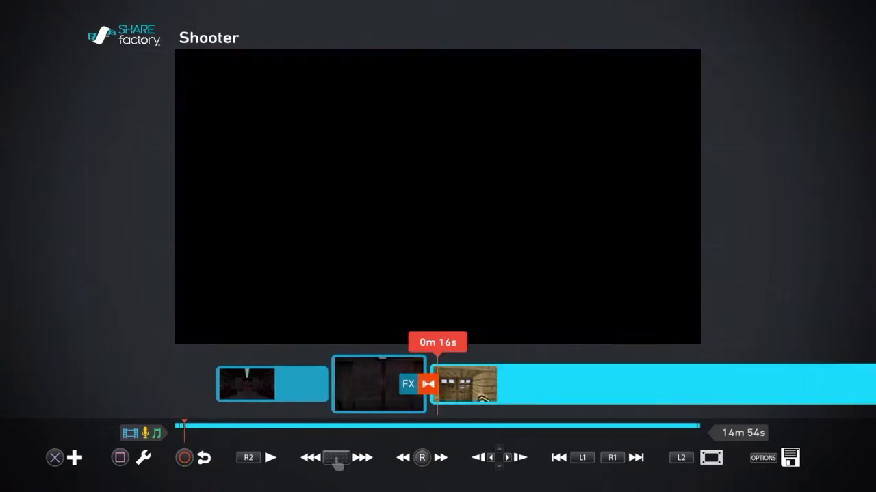
pyautogui.press('Right')
pyautogui.press('Left')
pyautogui.press('Left')
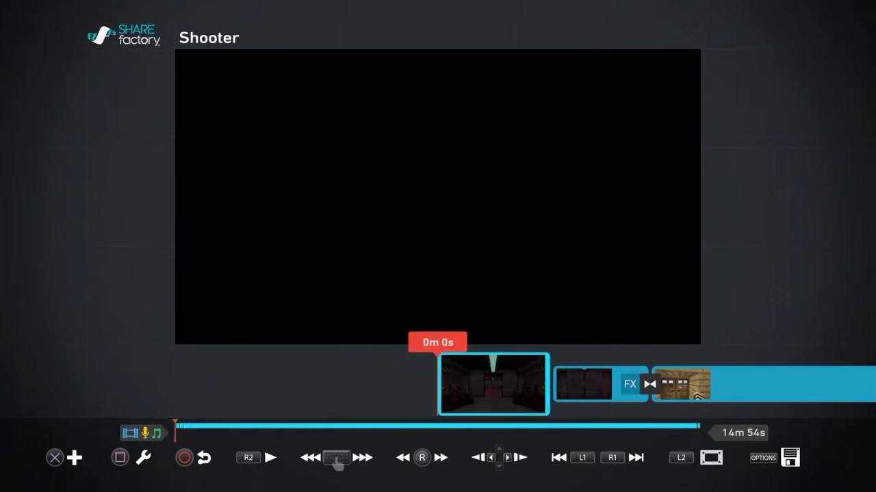
pyautogui.press('Return')
pyautogui.press('Escape')
pyautogui.press('Return')
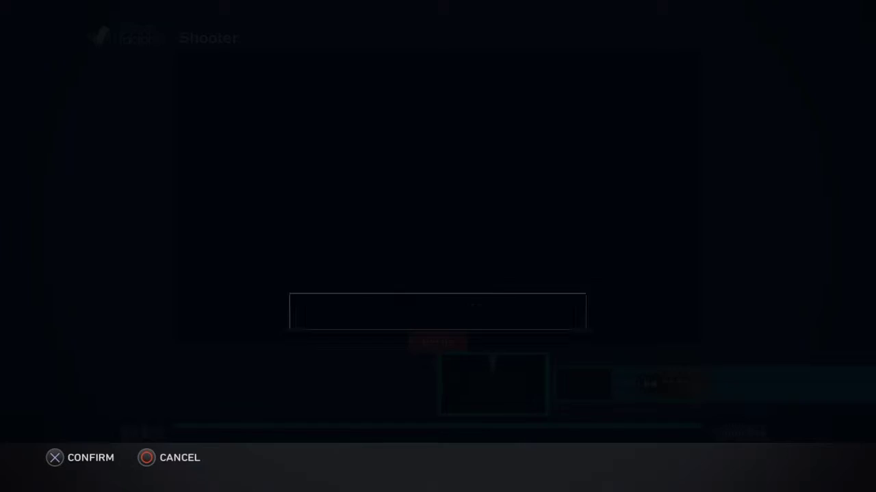
pyautogui.press('Right')
pyautogui.press('Right')
pyautogui.press('Return')
# - Sort the music library alphabetically
pyautogui.press('Down')
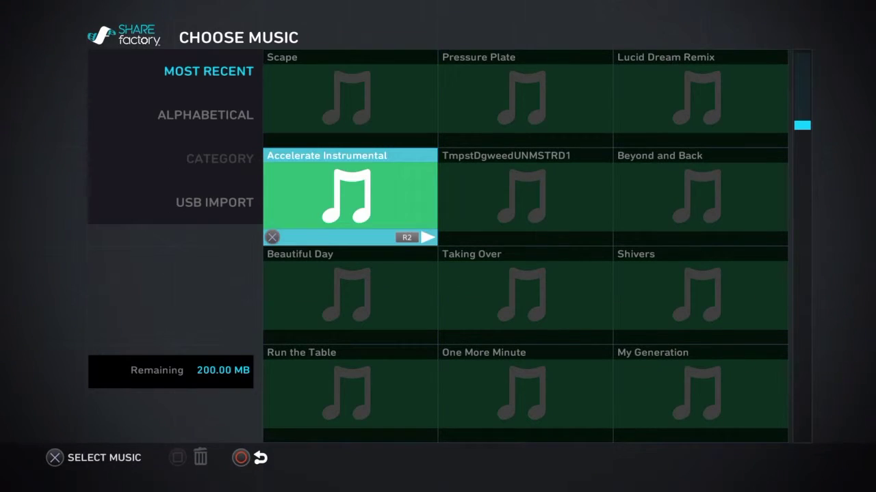
pyautogui.press('Right')
pyautogui.press('Up')
pyautogui.press('Left')
pyautogui.press('Left')
pyautogui.press('Down')
pyautogui.press('Return')
# - Preview the track Bombs Away and add it at 0m 0s on the timeline
pyautogui.press('Down')
pyautogui.press('Right')
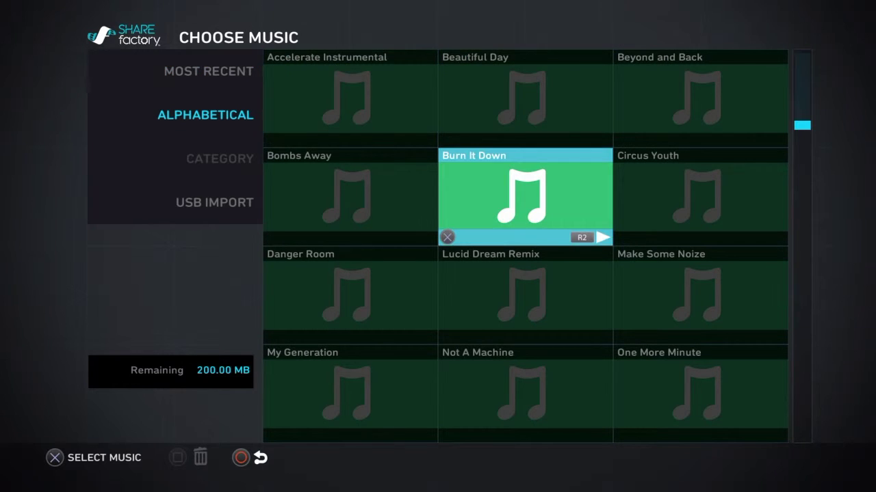
pyautogui.press('Left')
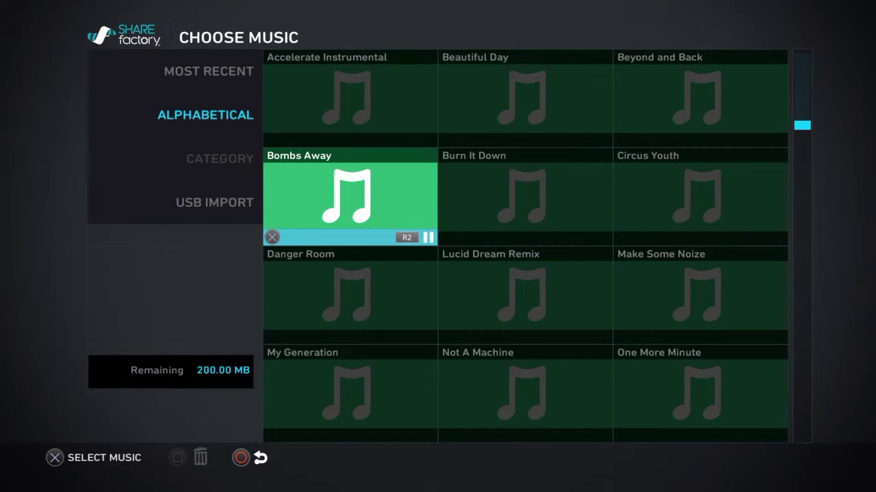
pyautogui.press('Return')
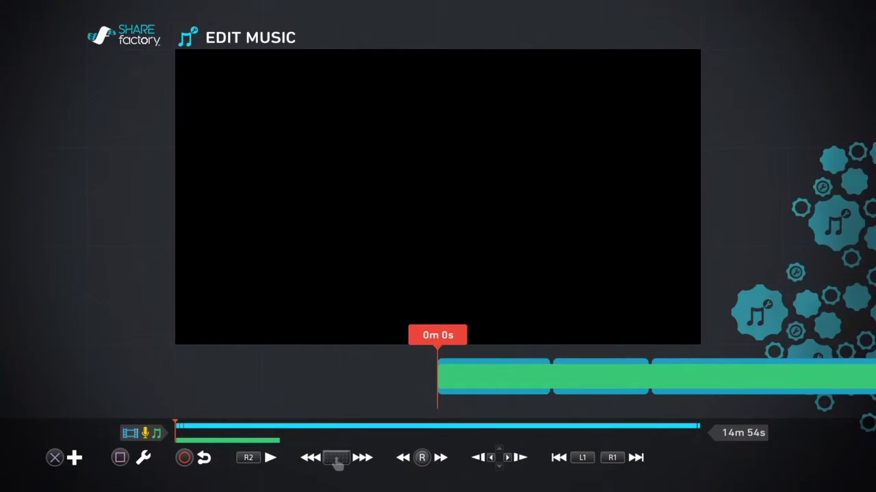
# - Split the music track at 0m 15s, where the title clip ends and the Minecraft clip begins
pyautogui.press('Right')
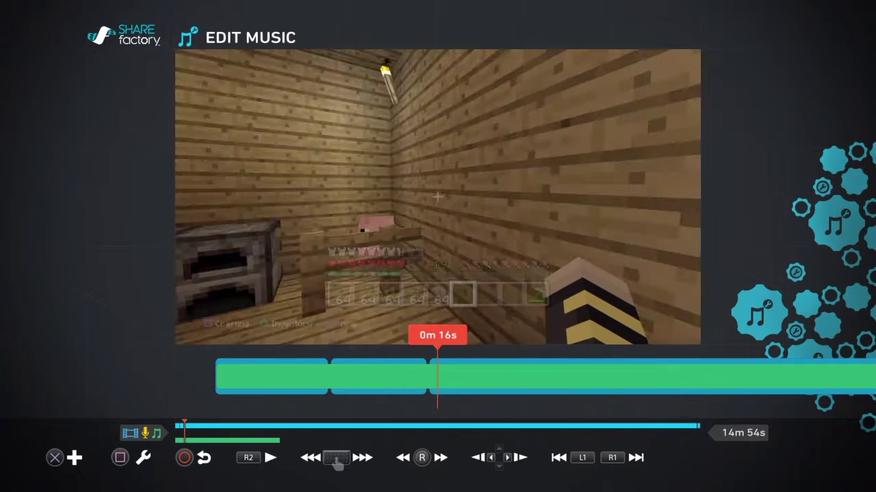
pyautogui.press('Left')
pyautogui.press('Left')
pyautogui.press('Left')
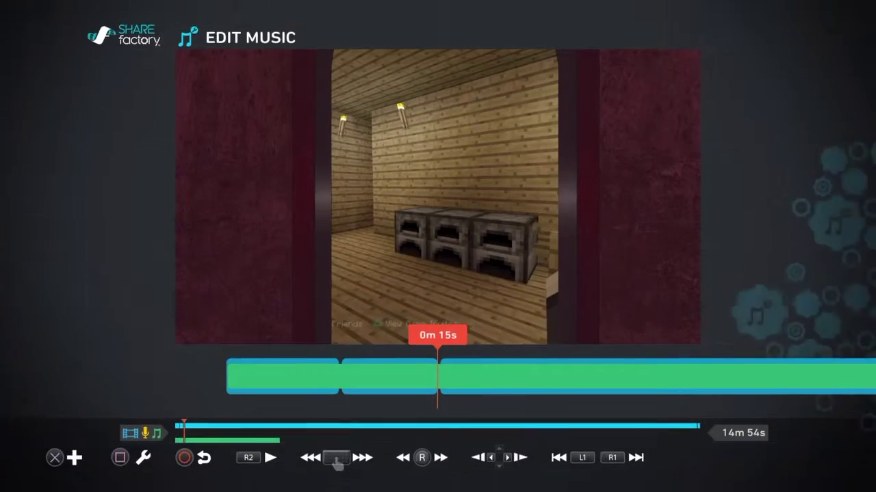
pyautogui.press('Escape')
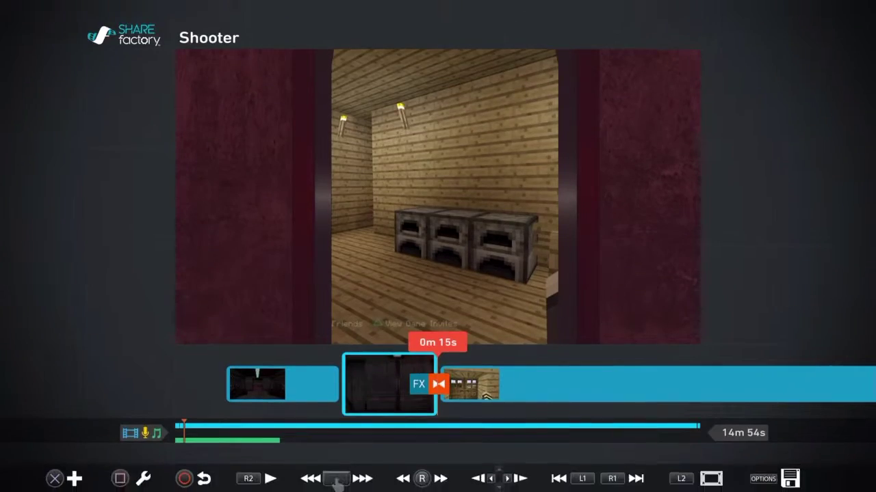
pyautogui.press('Return')
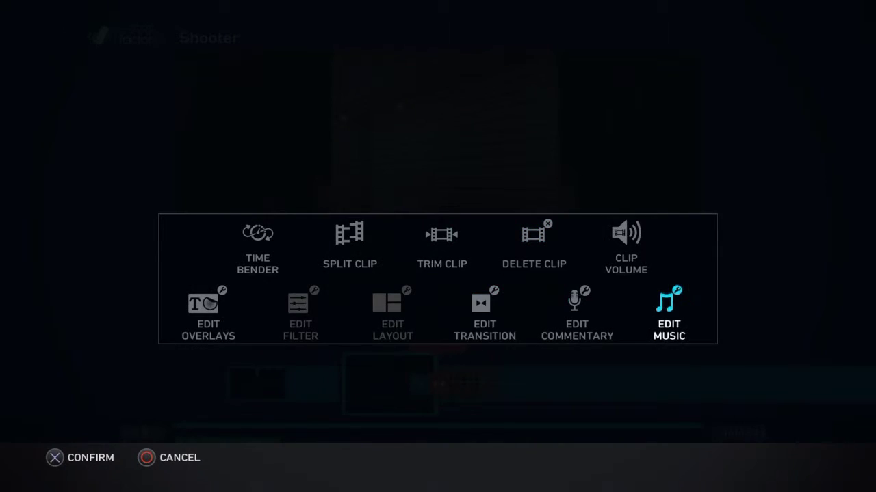
pyautogui.press('Return')
pyautogui.press('Return')
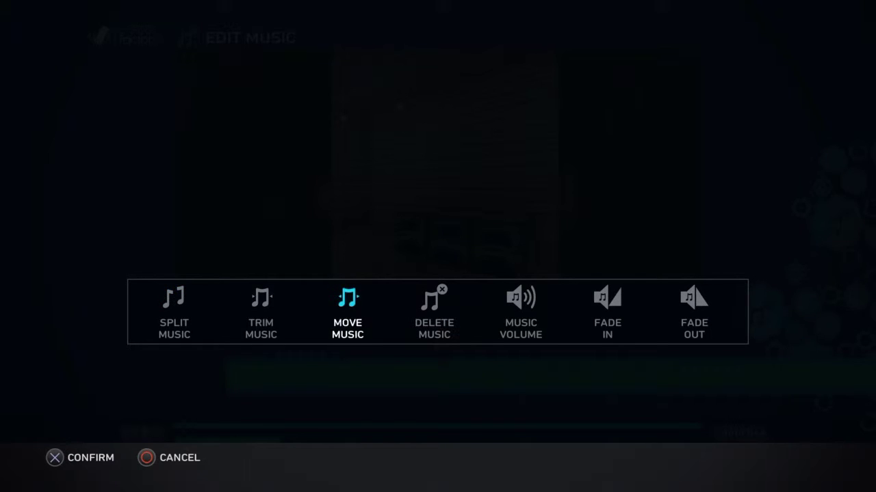
pyautogui.press('Return')
pyautogui.press('Return')
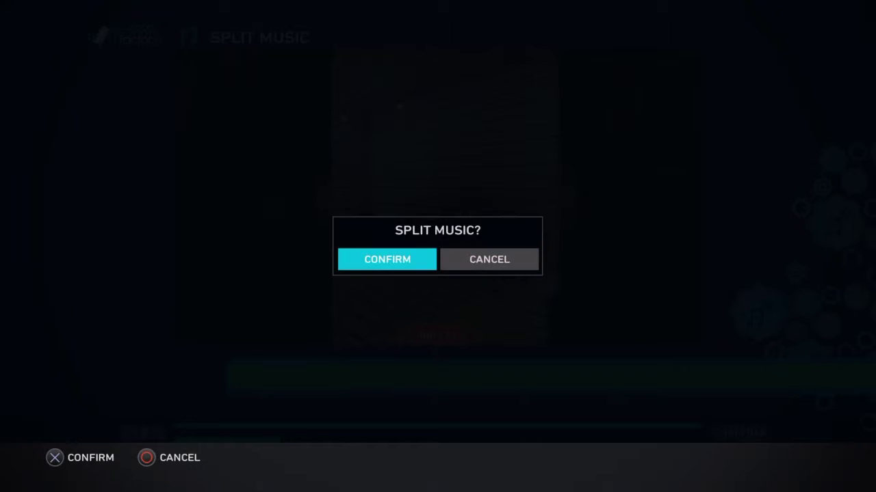
pyautogui.press('Return')
# - Delete the part of the music after the split so it covers only the intro and title clips
pyautogui.press('Right')
pyautogui.press('Delete')
pyautogui.press('Escape')
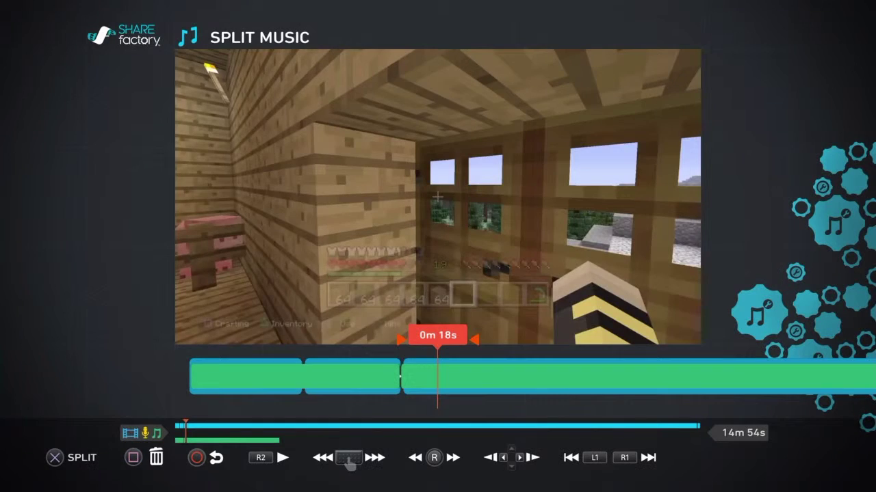
pyautogui.press('Delete')
pyautogui.press('Left')
pyautogui.press('Return')
# - Play back the intro and title with their music up to the start of the gameplay clip
pyautogui.press('Left')
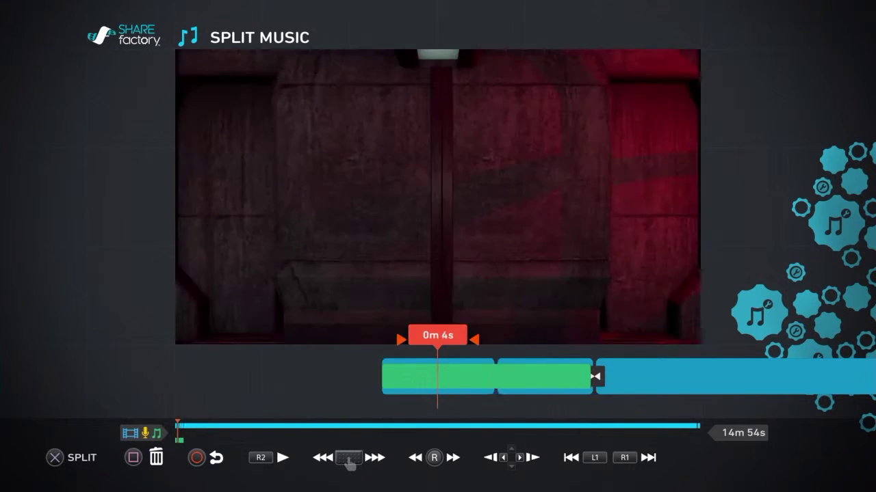
pyautogui.press('space')
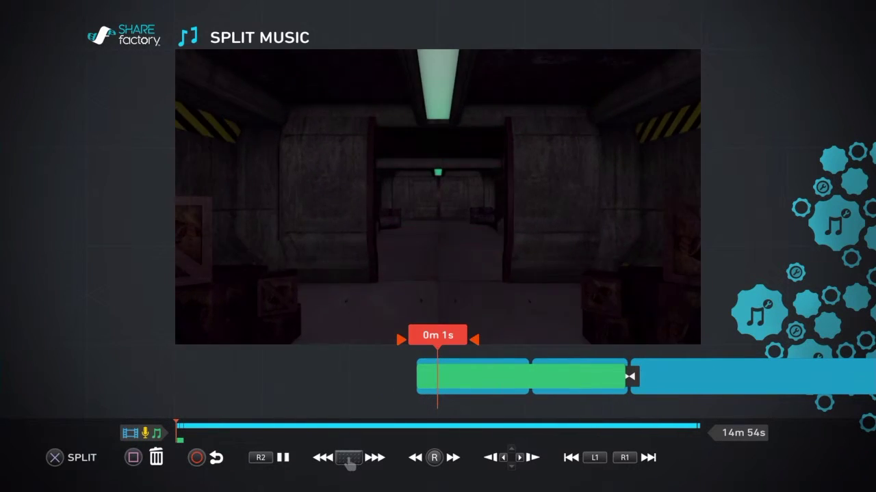
pyautogui.press('Escape')
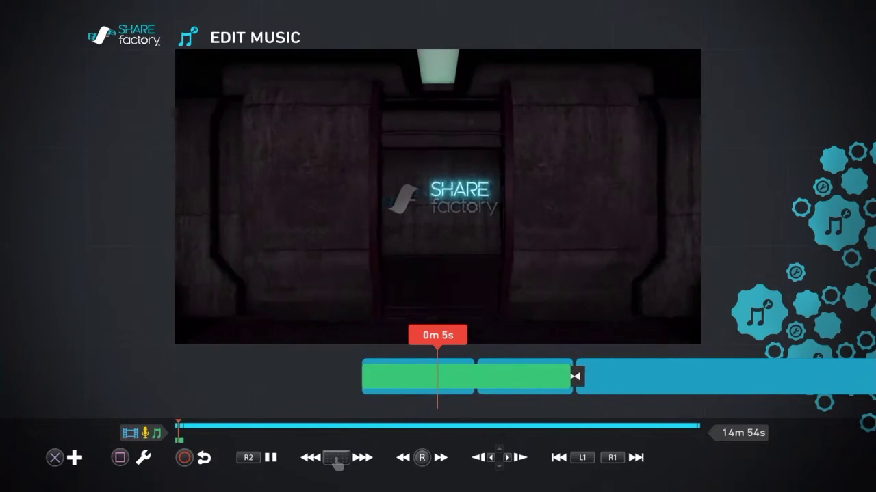
pyautogui.press('Escape')
pyautogui.press('space')
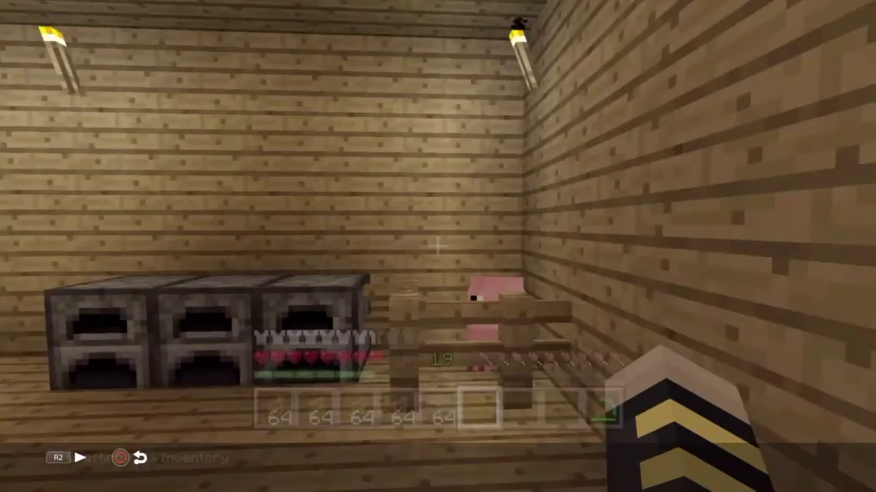
pyautogui.press('Escape')
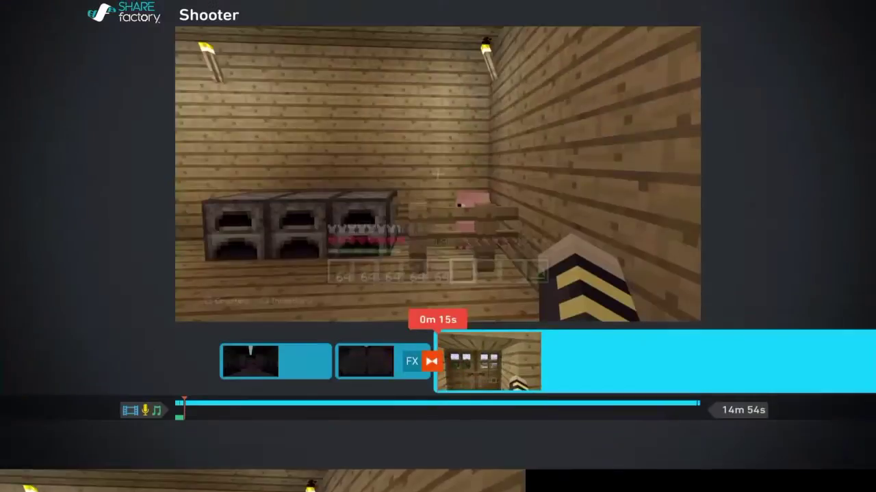
# - Add the track One More Minute at the start of the outro clip, at 14m 49s
pyautogui.press('Right')
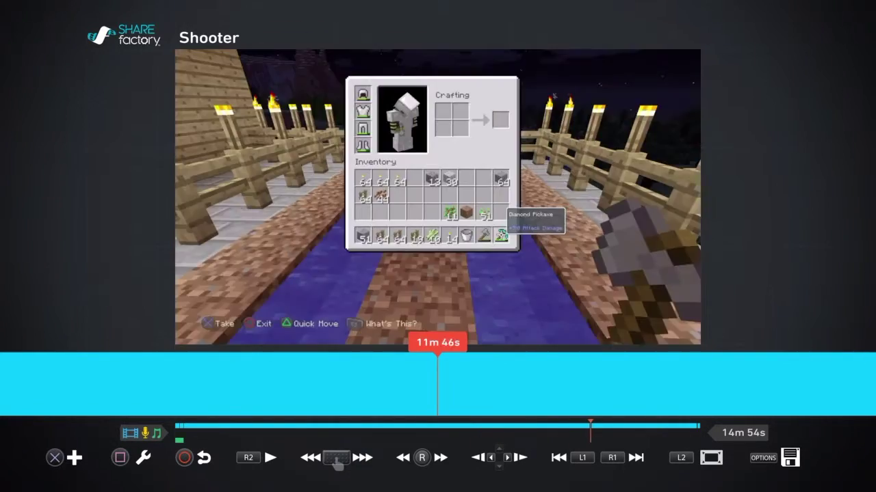
pyautogui.hscroll(5, 438, 384)
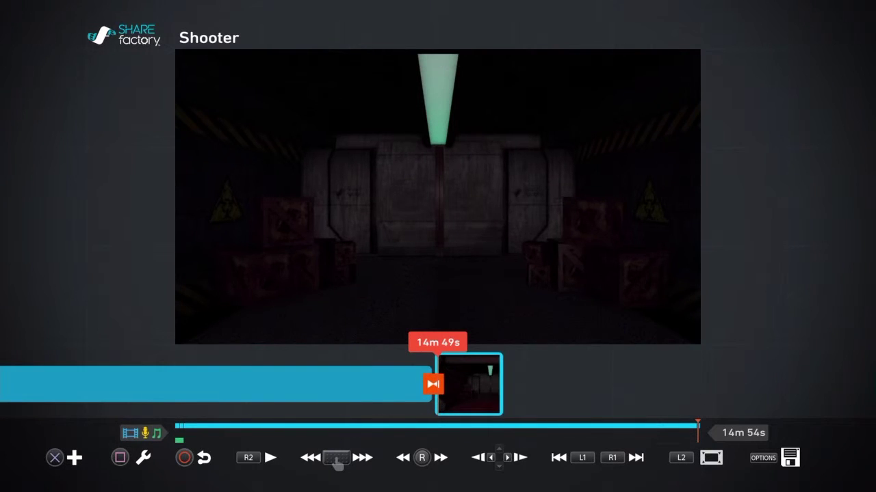
pyautogui.press('Return')
pyautogui.press('Escape')
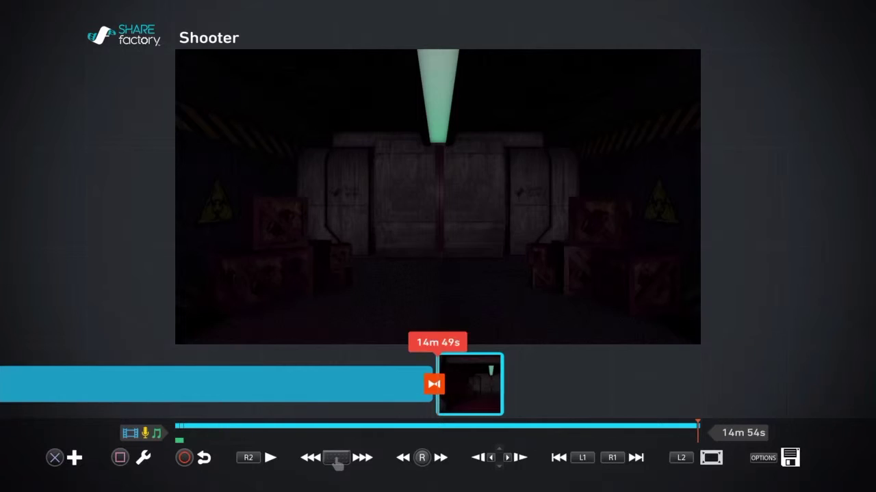
pyautogui.press('Return')
pyautogui.press('Return')
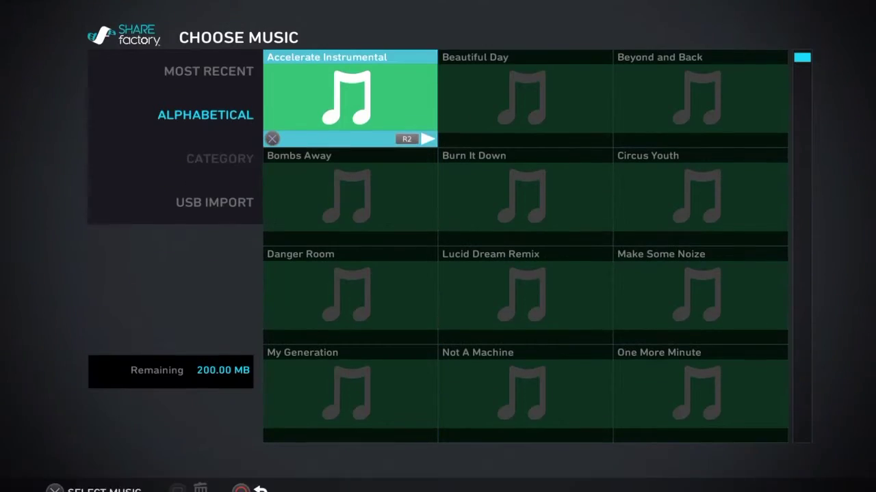
pyautogui.press('Down')
pyautogui.press('Right')
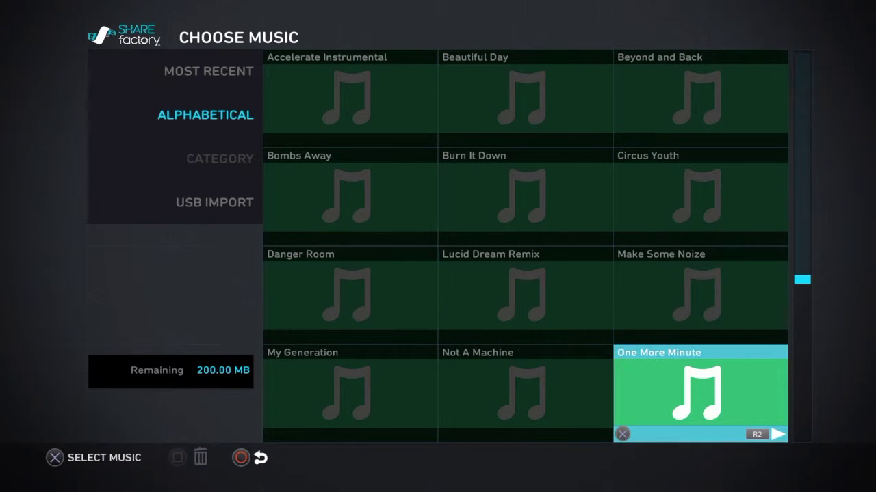
pyautogui.press('Return')
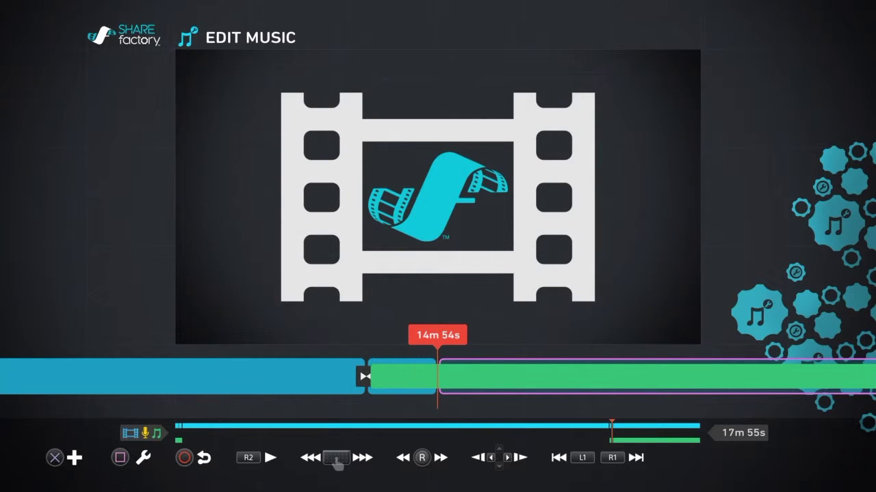
# - Split the outro music at 15m 2s and delete the portion before the split
pyautogui.press('Left')
pyautogui.press('Return')
pyautogui.press('Escape')
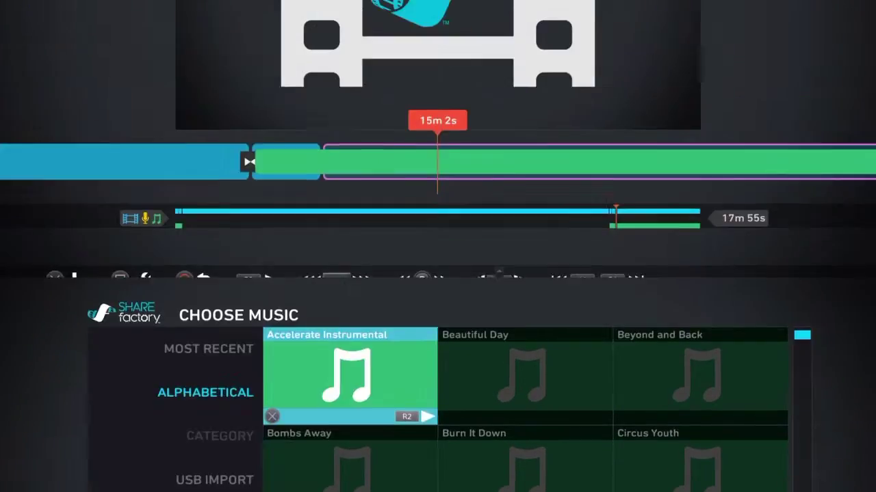
pyautogui.press('Return')
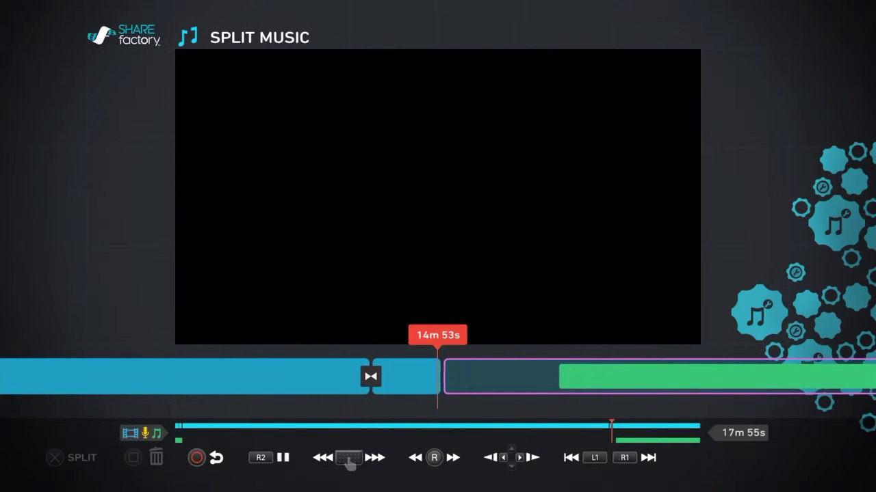
# - Split the outro music at 15m 6s and delete the portion after the split
pyautogui.press('space')
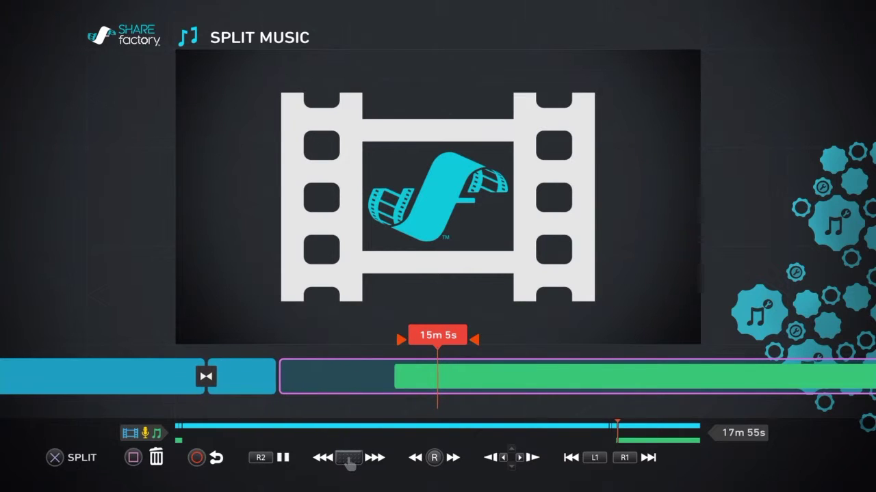
pyautogui.press('Return')
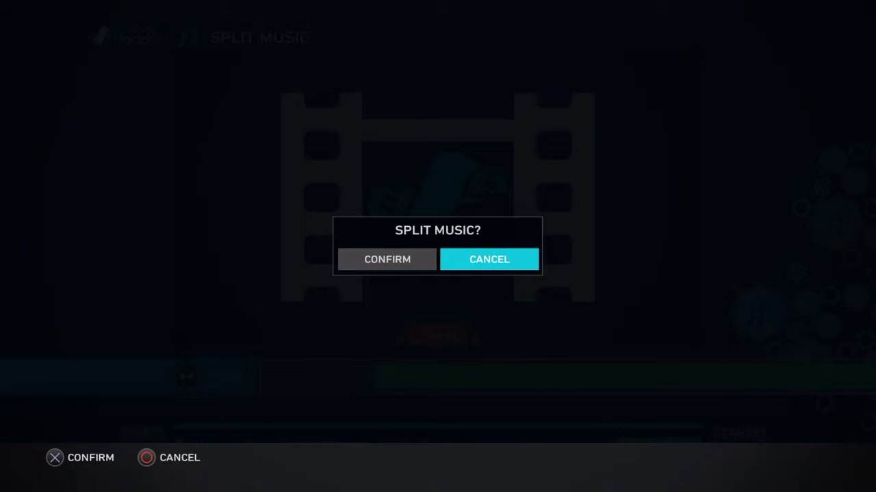
pyautogui.press('Return')
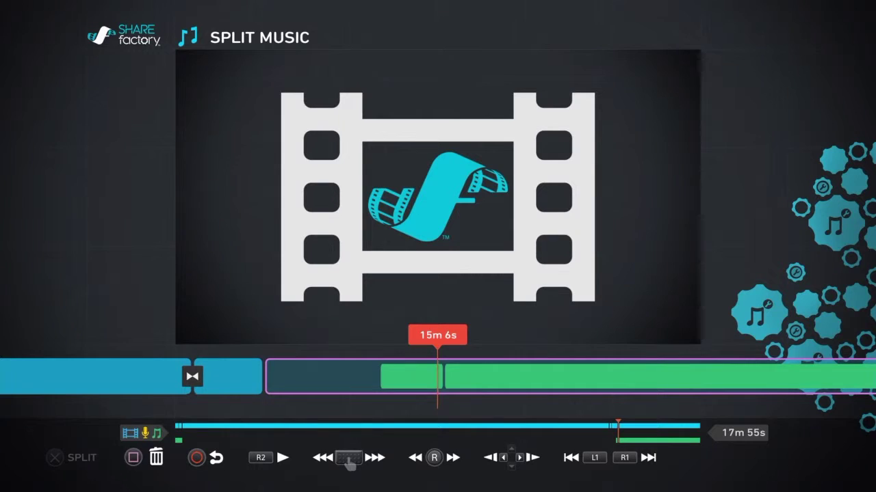
pyautogui.press('Delete')
pyautogui.press('Return')
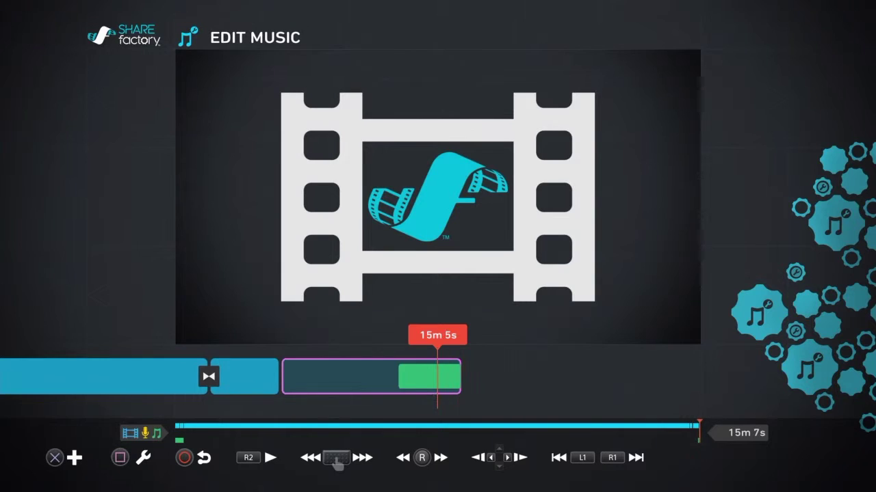
# - Move the remaining piece of outro music back to the start of the outro clip at 14m 49s
pyautogui.press('Return')
pyautogui.press('Left')
pyautogui.press('Return')
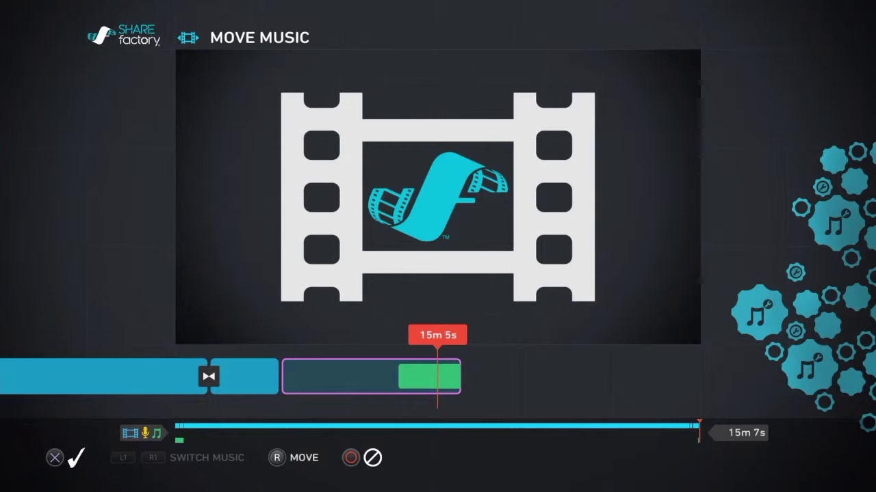
pyautogui.press('Left')
pyautogui.press('Right')
pyautogui.press('Return')
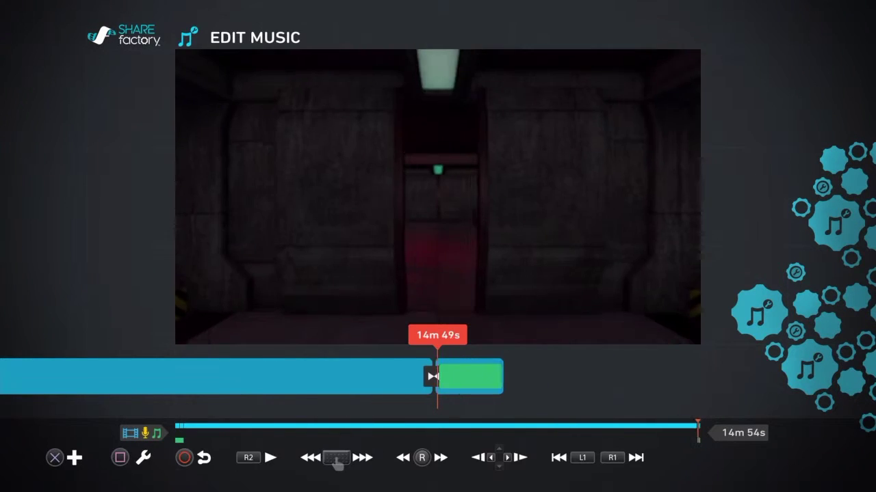
# - Play back the outro clip with its trimmed music to the end of the project
pyautogui.press('Left')
pyautogui.press('space')
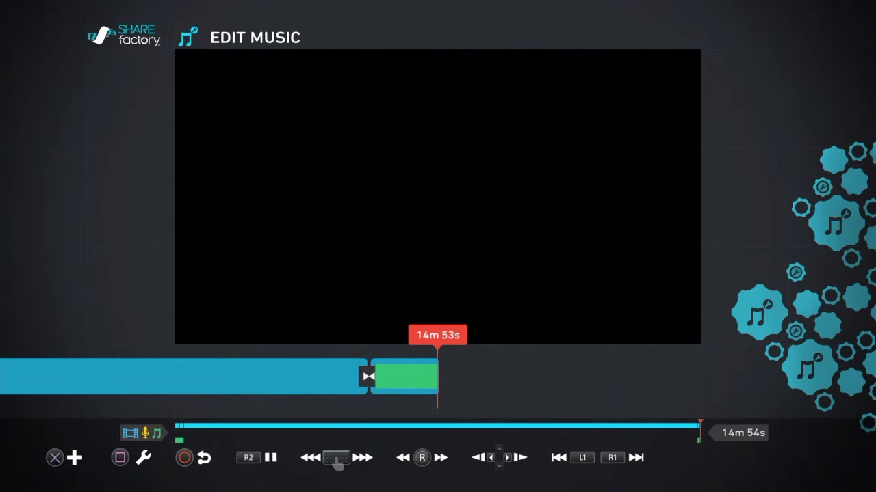
pyautogui.press('Left')
pyautogui.press('Right')
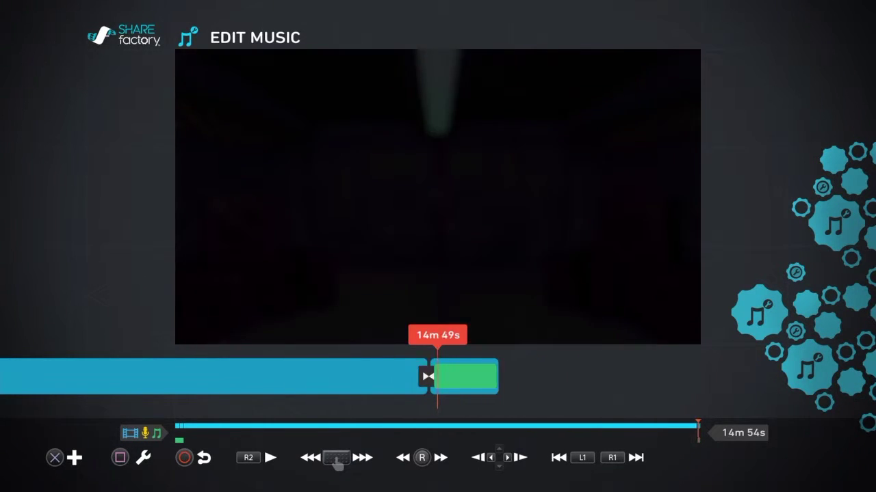
# - Return to the intro, play through the title music into the gameplay clip, and go back to the project timeline
pyautogui.press('Left')
pyautogui.press('Left')
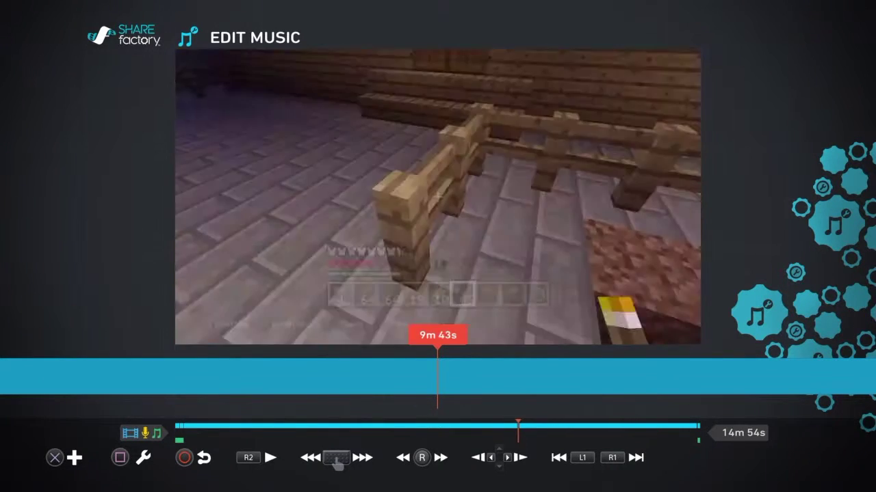
pyautogui.hscroll(-5, 437, 376)
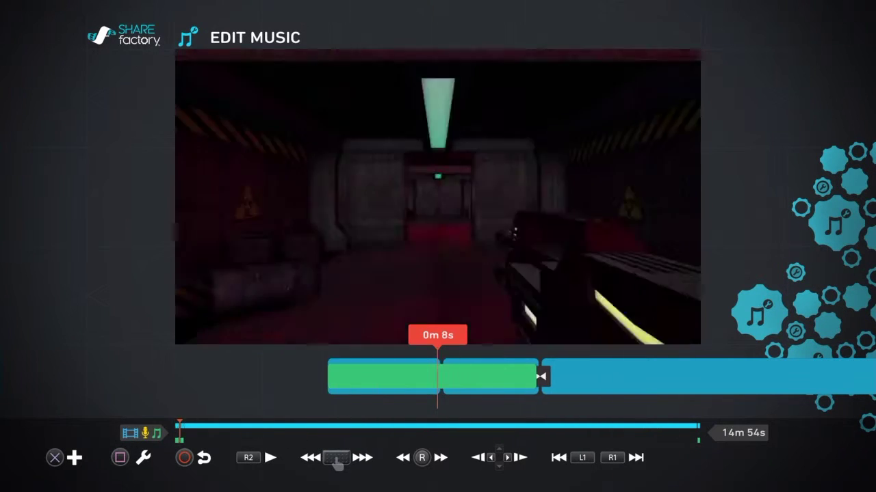
pyautogui.press('space')
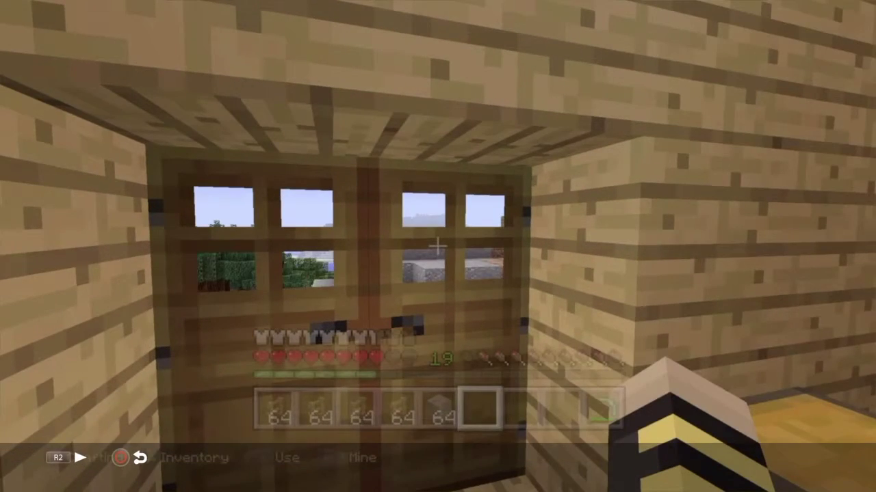
pyautogui.press('Escape')
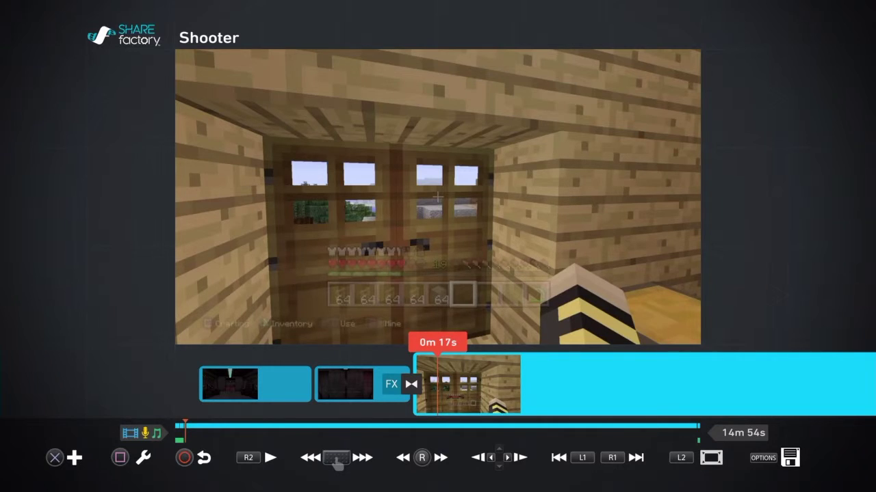
# - Look through the alphabetical list of music tracks available for the Shooter project without adding any
pyautogui.hscroll(5, 438, 383)
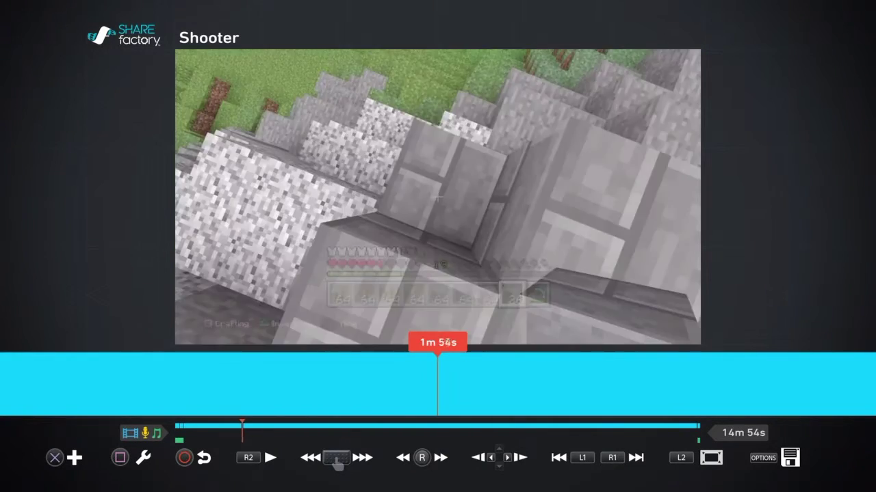
pyautogui.hscroll(-3, 438, 383)
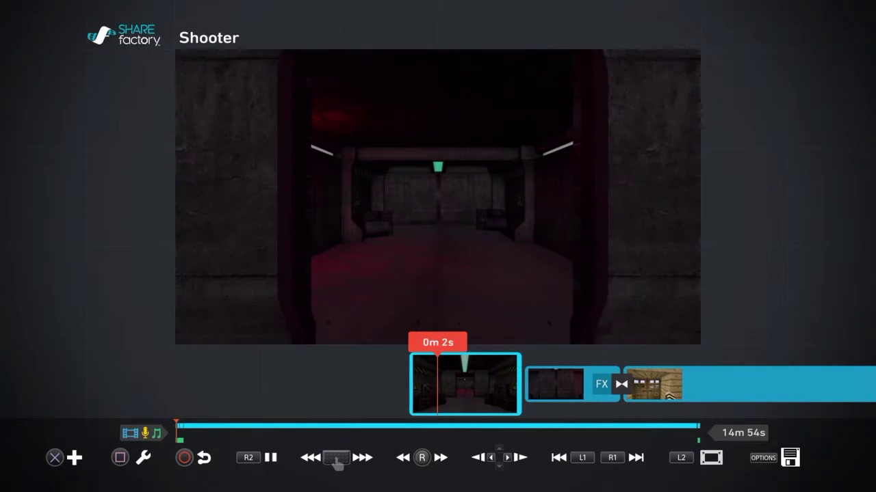
pyautogui.press('space')
pyautogui.press('Return')
pyautogui.press('Return')
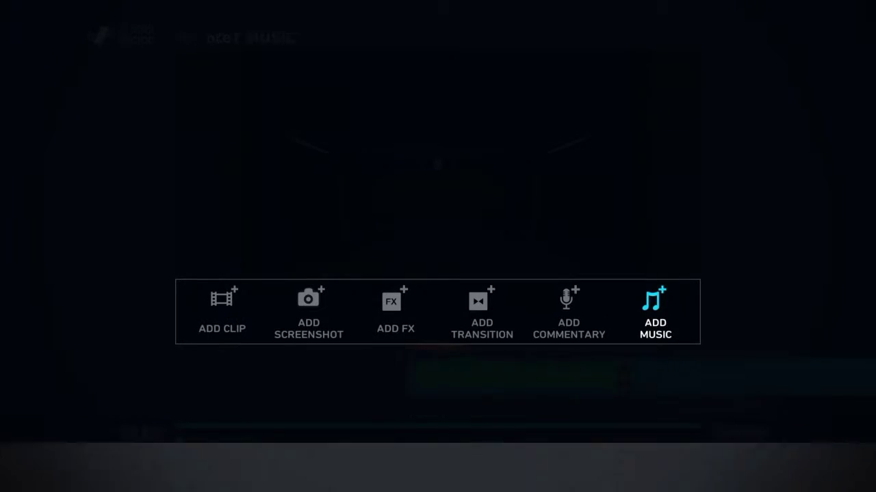
pyautogui.press('Down')
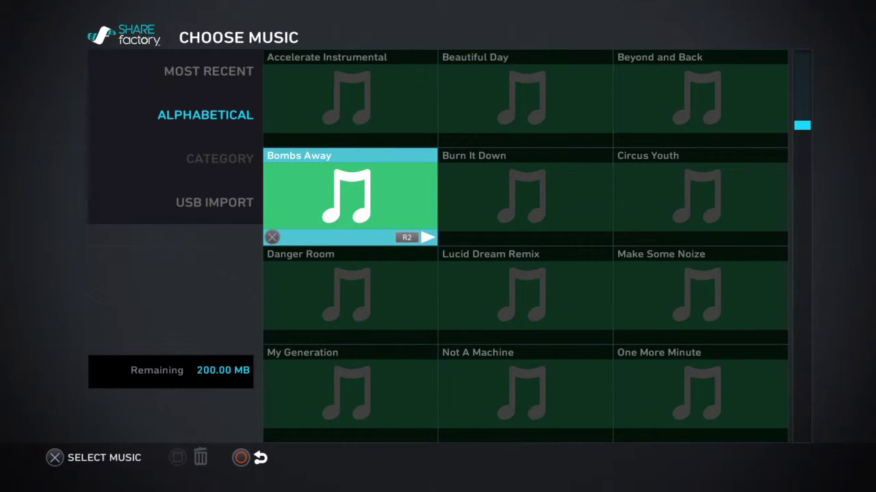
pyautogui.press('Down')
pyautogui.press('Right')
pyautogui.press('Down')
pyautogui.press('Right')
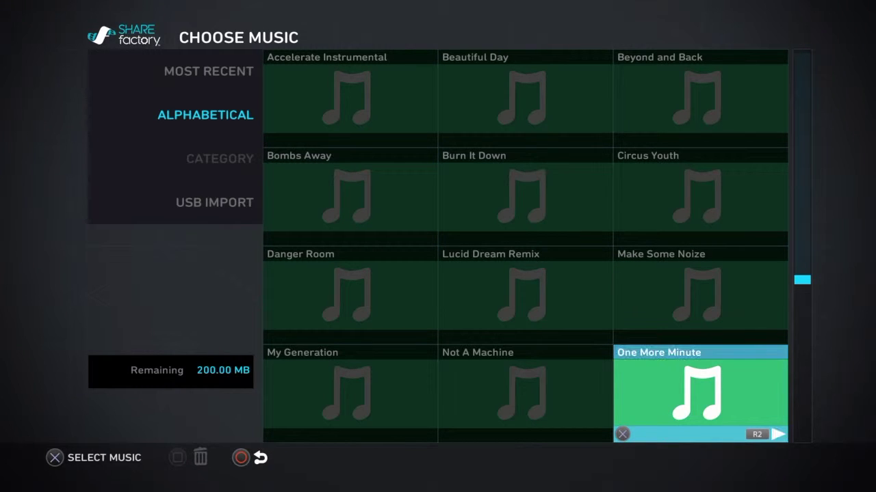
pyautogui.press('Left')
pyautogui.press('Up')
pyautogui.press('Up')
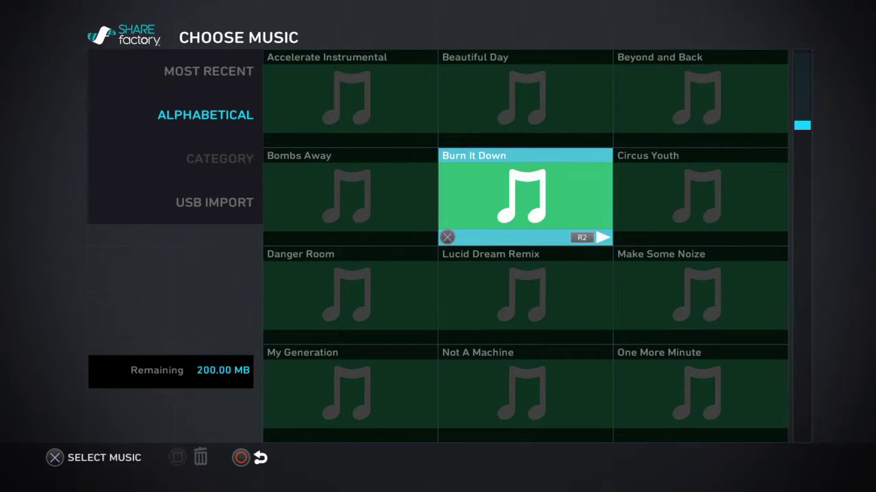
pyautogui.press('Down')
pyautogui.press('Right')
pyautogui.press('Down')
pyautogui.press('Down')
pyautogui.press('Down')
pyautogui.press('Left')
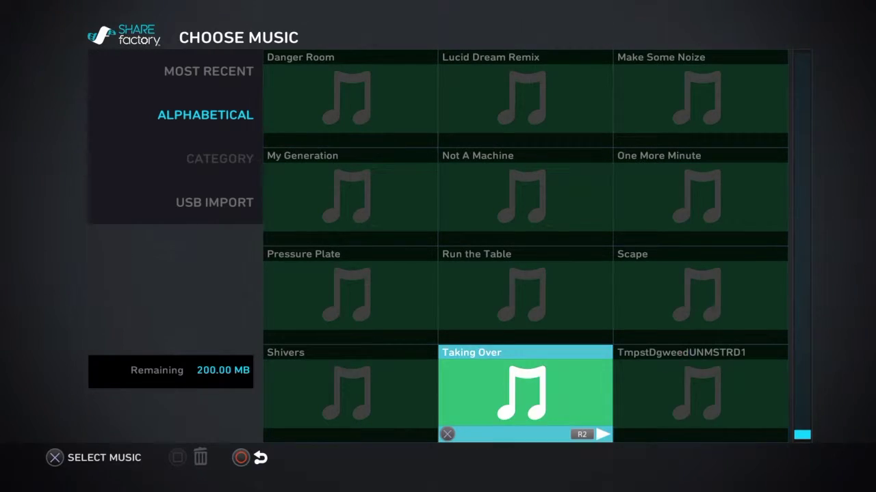
pyautogui.press('Escape')
# - Save the Shooter project and exit to the start screen
pyautogui.press('Right')
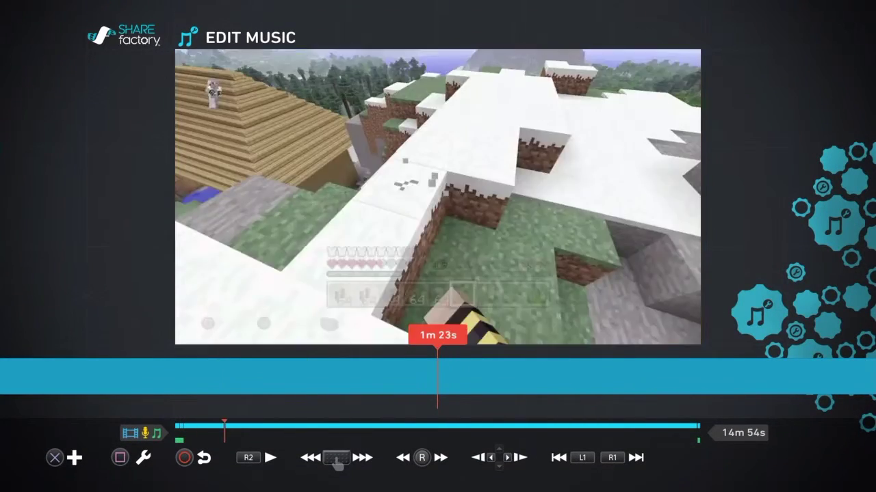
pyautogui.press('Escape')
pyautogui.press('Escape')
pyautogui.press('Left')
pyautogui.press('Left')
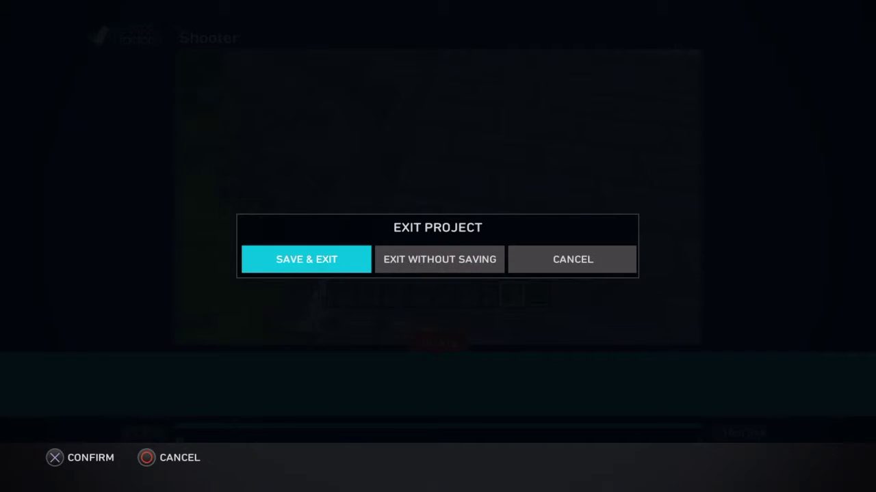
pyautogui.press('Return')
pyautogui.press('Return')
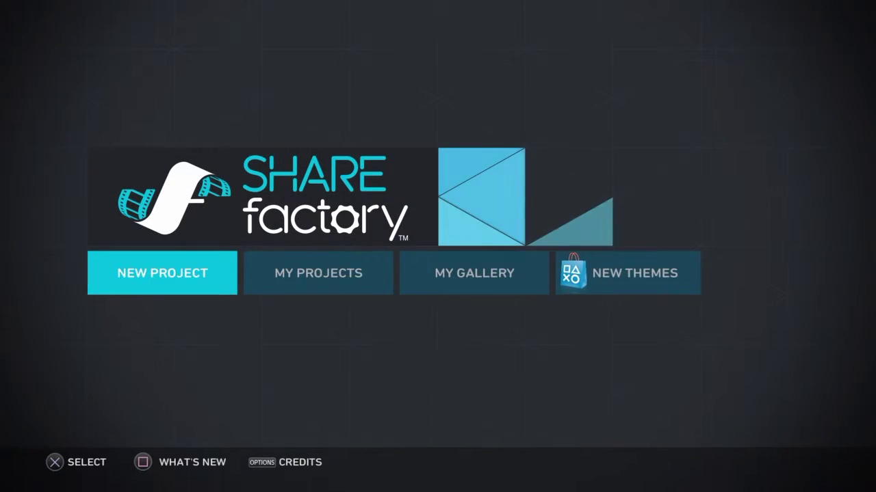
# - Create a new project with the COD: BLACK OPS 3 theme
pyautogui.press('Return')
pyautogui.press('Right')
pyautogui.press('Return')
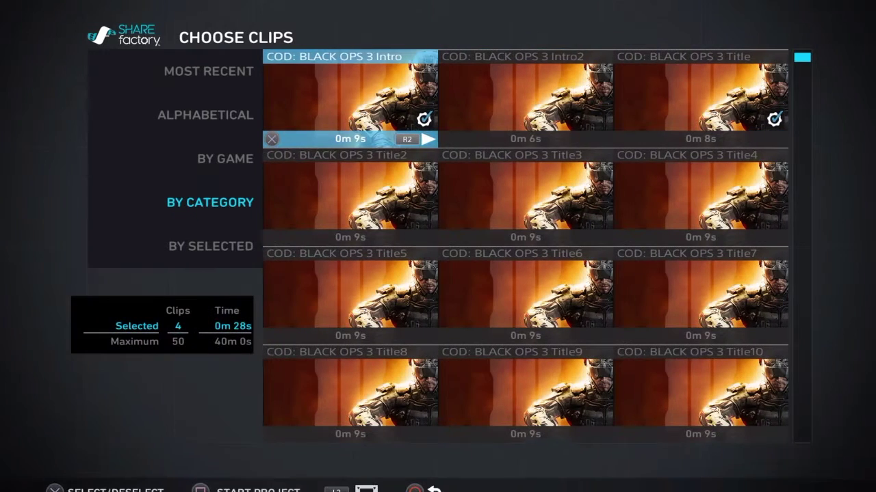
# - Deselect the theme's intro clip and choose COD: BLACK OPS 3 Title4 as the title clip
pyautogui.press('Right')
pyautogui.press('Down')
pyautogui.press('Left')
pyautogui.press('Left')
pyautogui.press('Right')
pyautogui.press('Return')
pyautogui.press('Down')
pyautogui.press('Right')
pyautogui.press('Right')
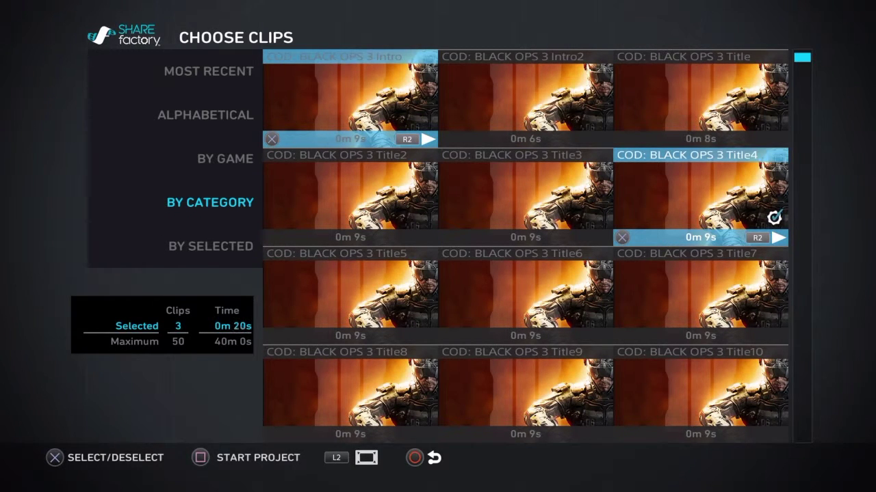
# - Select the COD: BLACK OPS 3 Intro clip again alongside the chosen title clip
pyautogui.press('Left')
pyautogui.press('Return')
pyautogui.press('Down')
pyautogui.press('Right')
pyautogui.press('Right')
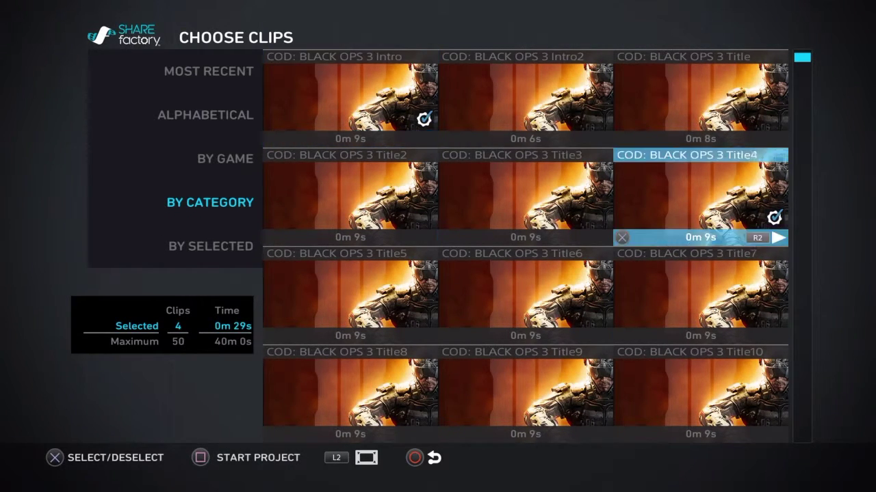
pyautogui.press('Up')
pyautogui.press('Left')
pyautogui.press('Left')
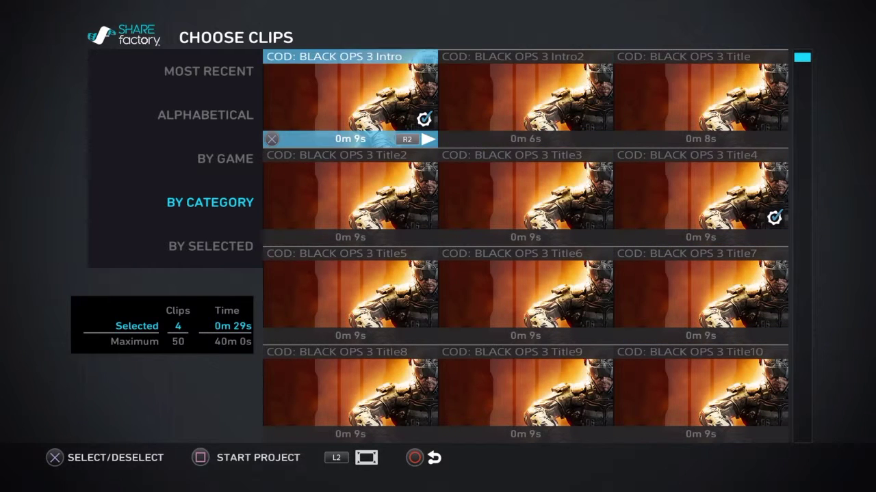
# - Choose COD: BLACK OPS 3 Title10 as the title clip
pyautogui.press('Down')
pyautogui.press('Right')
pyautogui.press('Right')
pyautogui.press('Down')
pyautogui.press('Down')
pyautogui.press('Down')
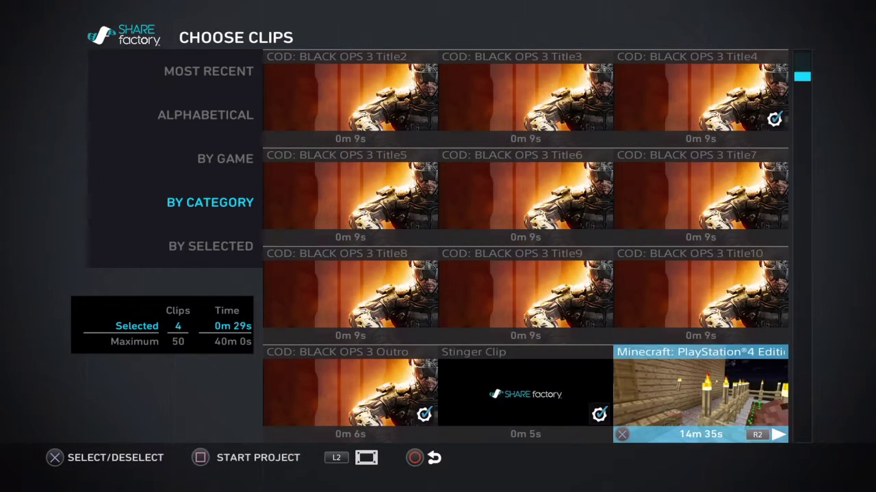
pyautogui.press('Up')
pyautogui.press('Return')
# - Deselect the Stinger Clip and select the 14m 35s Minecraft gameplay clip
pyautogui.press('Down')
pyautogui.press('Left')
pyautogui.press('Right')
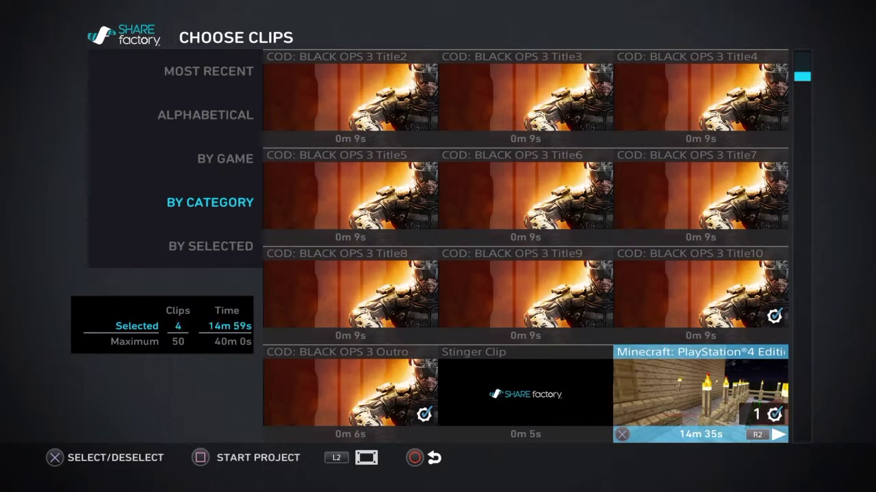
# - Replace the 14m 35s Minecraft clip with the 0m 6s Minecraft clip and start the project
pyautogui.press('Return')
pyautogui.press('Down')
pyautogui.press('Left')
pyautogui.press('Down')
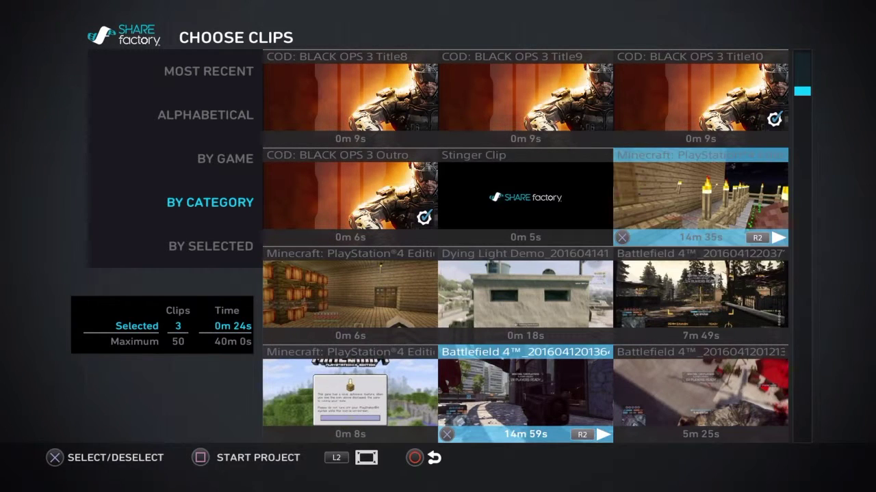
pyautogui.press('Up')
pyautogui.press('Left')
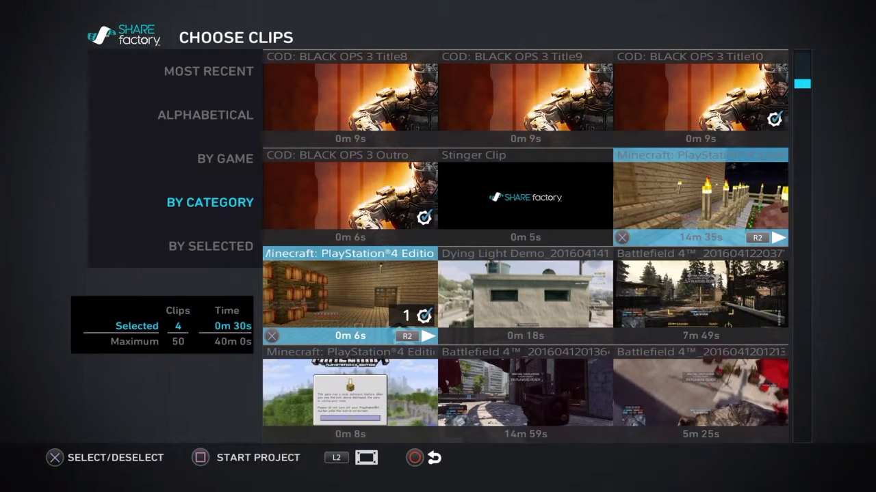
pyautogui.press('space')
pyautogui.press('Left')
pyautogui.press('Right')
pyautogui.press('Return')
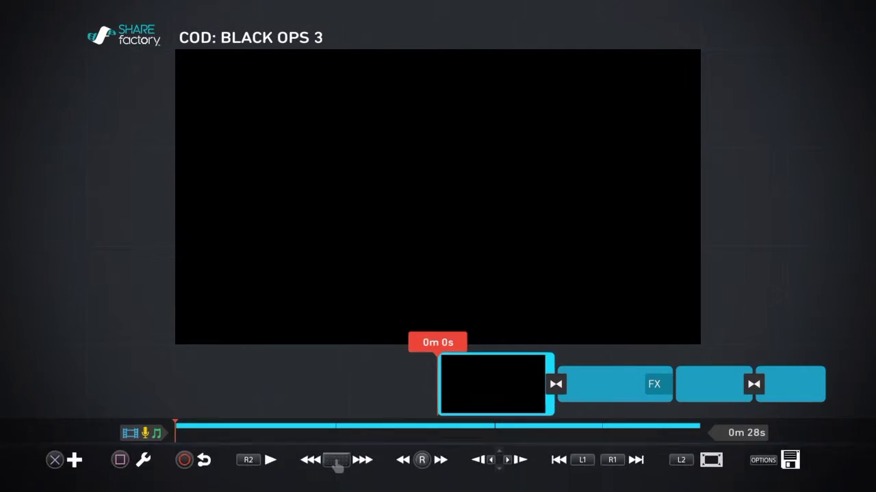
# - Open the alphabetical music library and examine its first tracks, including Black Ops 3 Prologue, Cloud Mountain and Coalescence
pyautogui.press('Return')
pyautogui.press('Return')
pyautogui.press('Down')
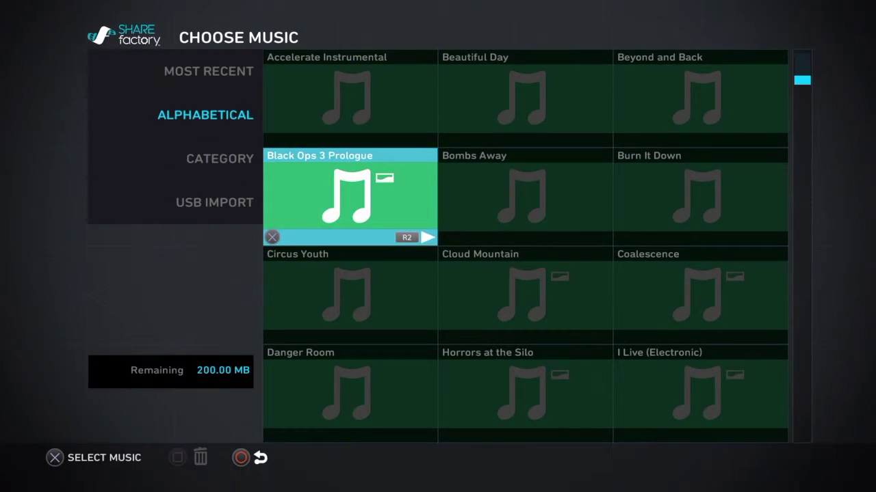
pyautogui.press('Down')
pyautogui.press('Up')
pyautogui.press('Up')
pyautogui.press('Down')
pyautogui.press('Right')
pyautogui.press('Right')
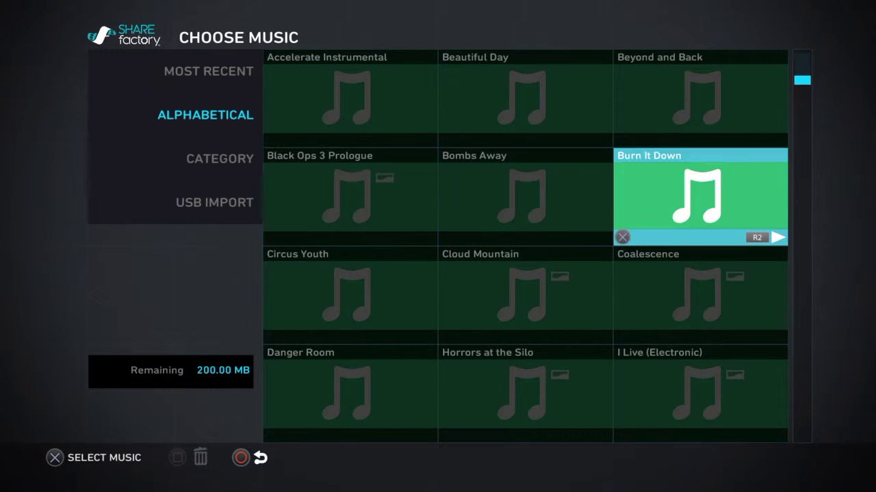
pyautogui.press('Down')
pyautogui.press('Down')
pyautogui.press('Up')
pyautogui.press('Down')
pyautogui.press('Left')
pyautogui.press('Up')
pyautogui.press('Right')
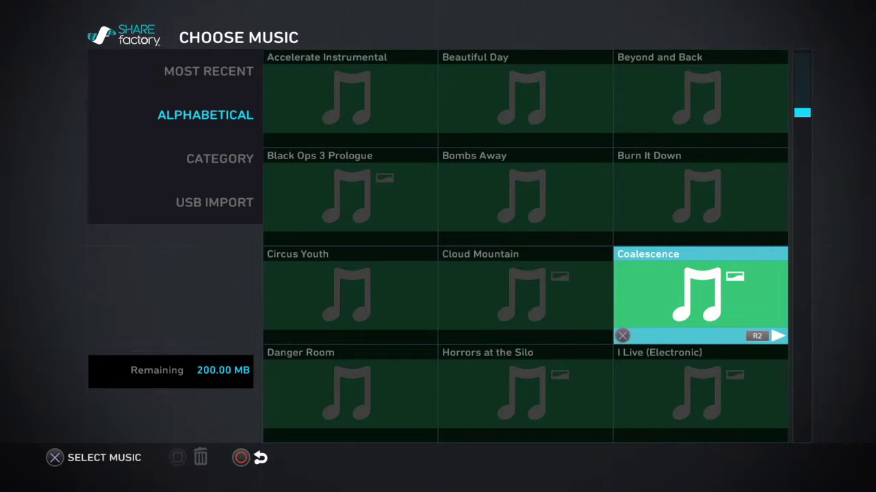
pyautogui.press('Left')
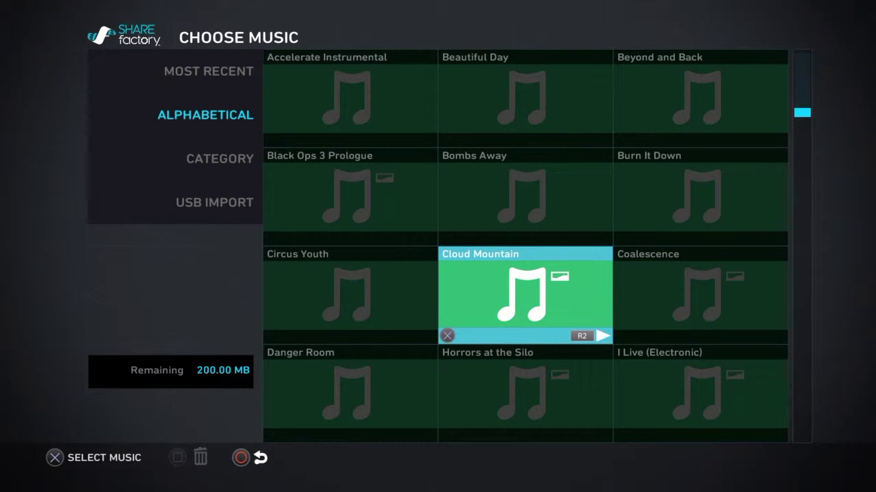
pyautogui.press('Down')
pyautogui.press('Down')
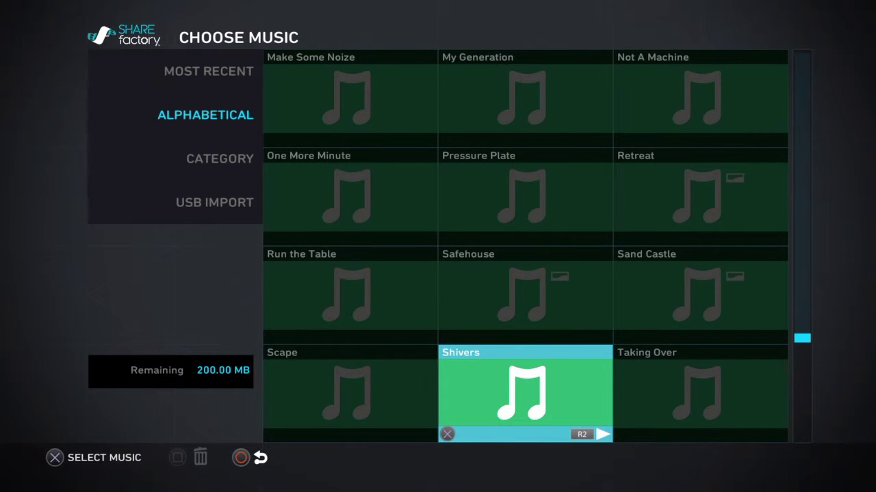
# - Examine the Zombies tracks at the end of the music library, from Zombies Double-Tap Root Beer to Zombies Snakeskin Boots
pyautogui.press('Right')
pyautogui.press('Down')
pyautogui.press('Down')
pyautogui.press('Left')
pyautogui.press('Up')
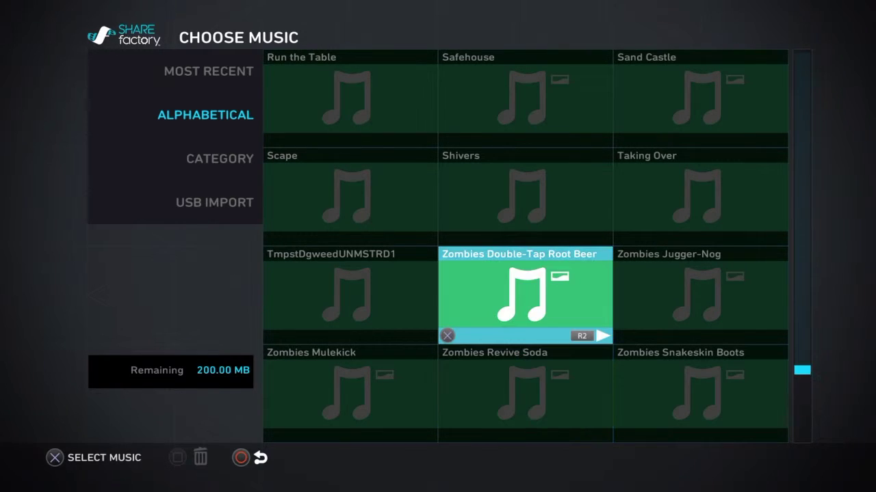
pyautogui.press('Right')
pyautogui.press('Down')
pyautogui.press('Left')
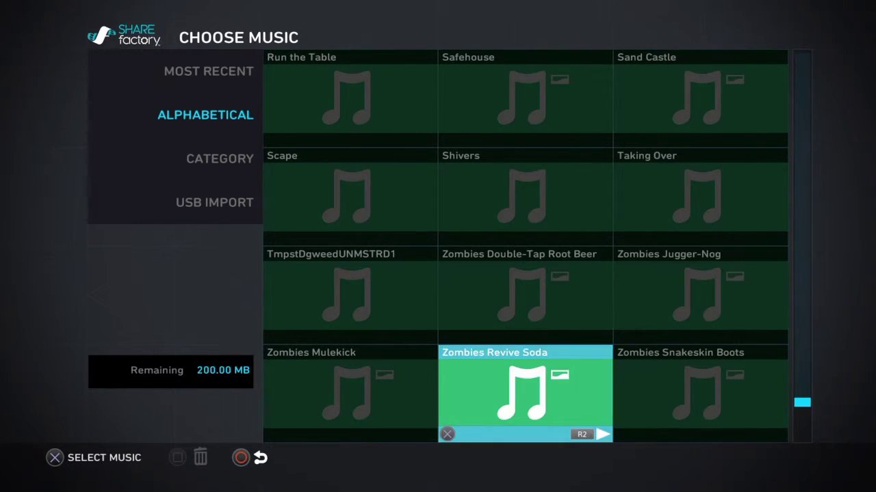
pyautogui.press('Left')
pyautogui.press('Right')
pyautogui.press('Right')
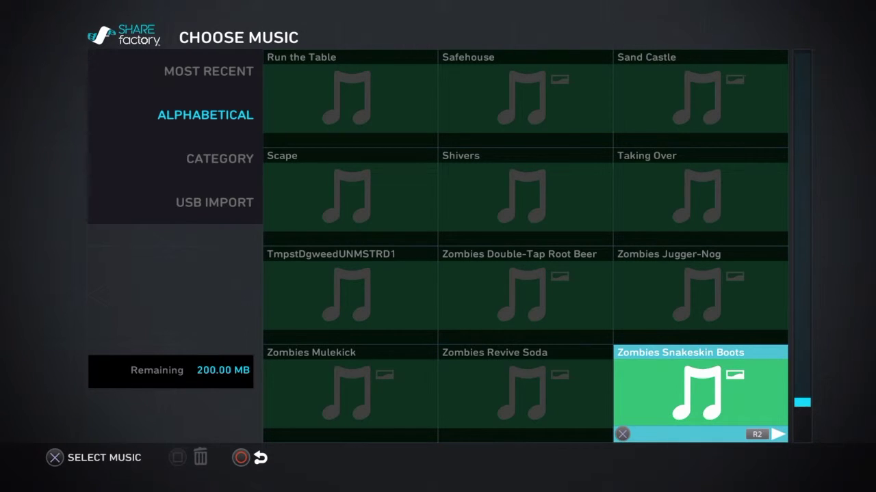
pyautogui.press('Down')
pyautogui.press('Up')
pyautogui.press('Right')
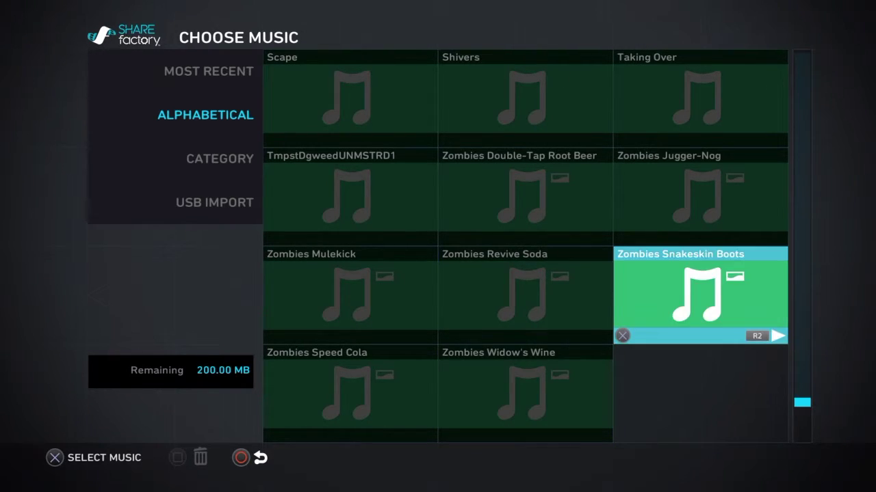
pyautogui.press('Down')
pyautogui.press('Left')
pyautogui.press('Right')
pyautogui.press('Up')
pyautogui.press('Left')
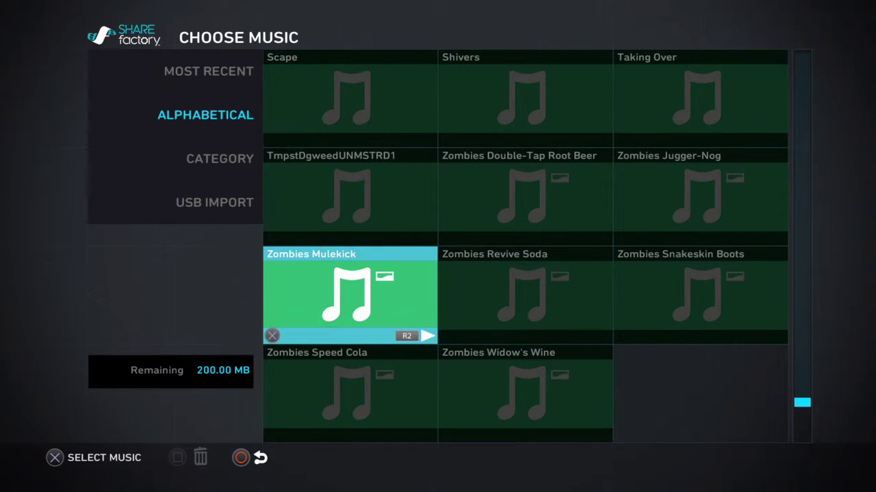
# - Look over the last Zombies tracks in the library, including Zombies Widow's Wine and Zombies Speed Cola
pyautogui.press('Right')
pyautogui.press('Right')
pyautogui.press('Up')
pyautogui.press('Down')
pyautogui.press('Left')
pyautogui.press('Left')
pyautogui.press('Left')
pyautogui.press('Down')
pyautogui.press('Right')
pyautogui.press('Down')
pyautogui.press('Right')
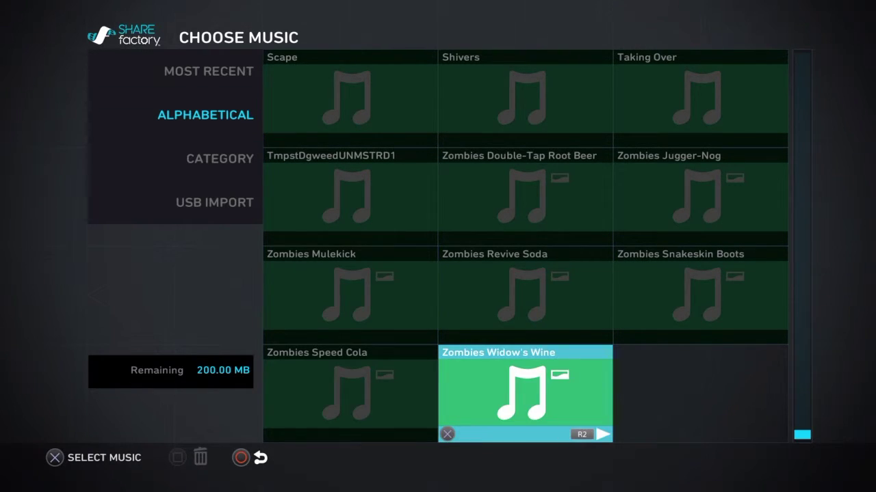
pyautogui.press('Up')
pyautogui.press('Right')
pyautogui.press('Up')
pyautogui.press('Left')
pyautogui.press('Down')
pyautogui.press('Down')
pyautogui.press('Left')
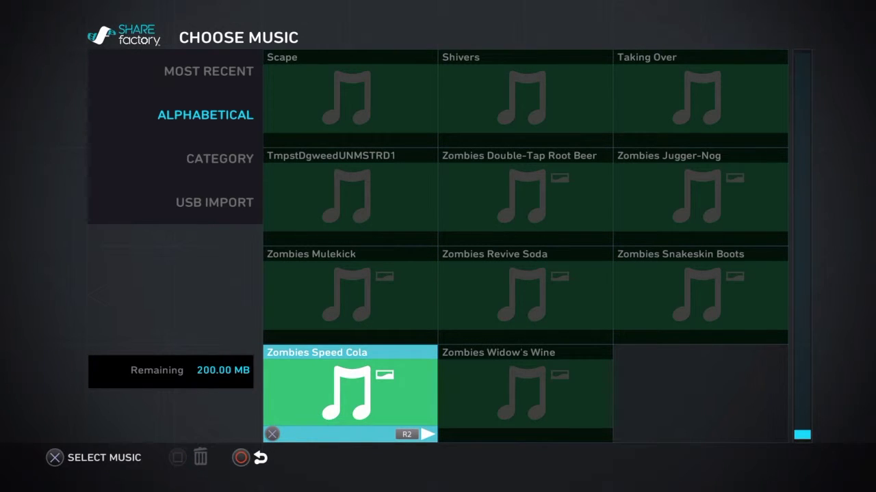
# - Browse the music library back up to Pressure Plate and return to the music editing timeline
pyautogui.press('Right')
pyautogui.press('Up')
pyautogui.press('Up')
pyautogui.press('Up')
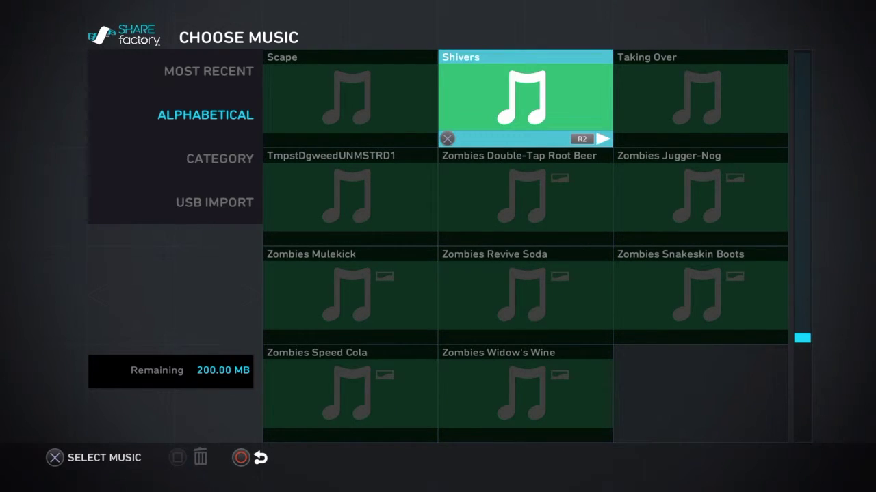
pyautogui.press('Down')
pyautogui.press('Left')
pyautogui.press('Up')
pyautogui.press('Up')
pyautogui.press('Right')
pyautogui.press('Up')
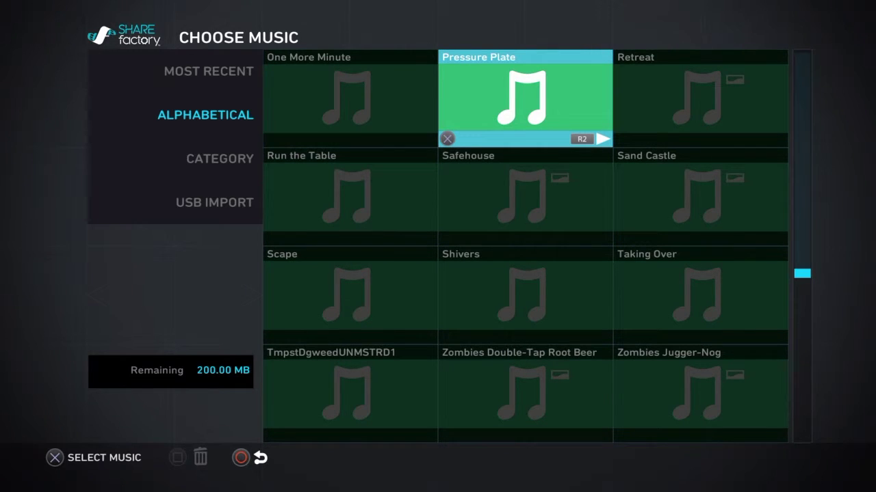
pyautogui.press('Return')
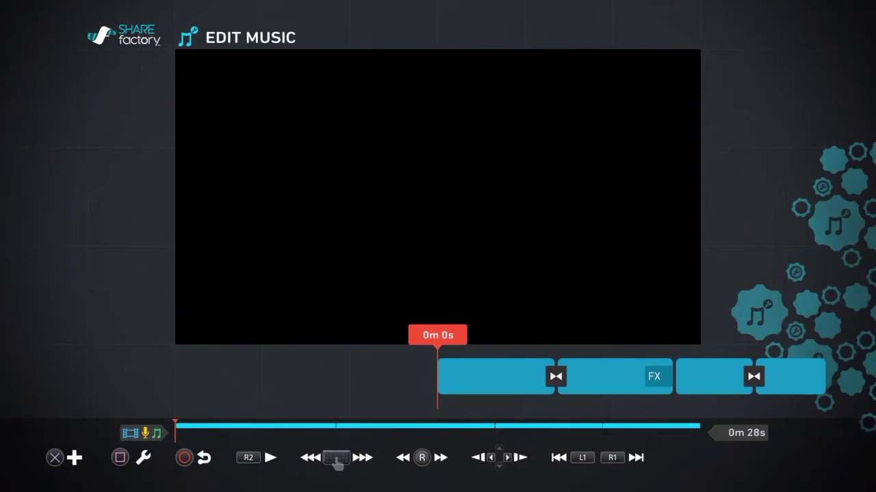
# - Leave the music editing options and exit the COD: BLACK OPS 3 project without saving
pyautogui.press('Return')
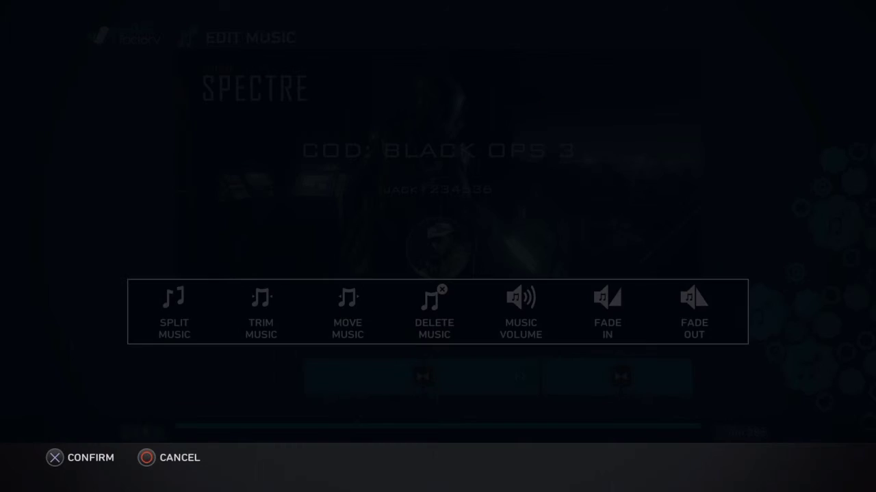
pyautogui.press('Escape')
pyautogui.press('Escape')
pyautogui.press('Escape')
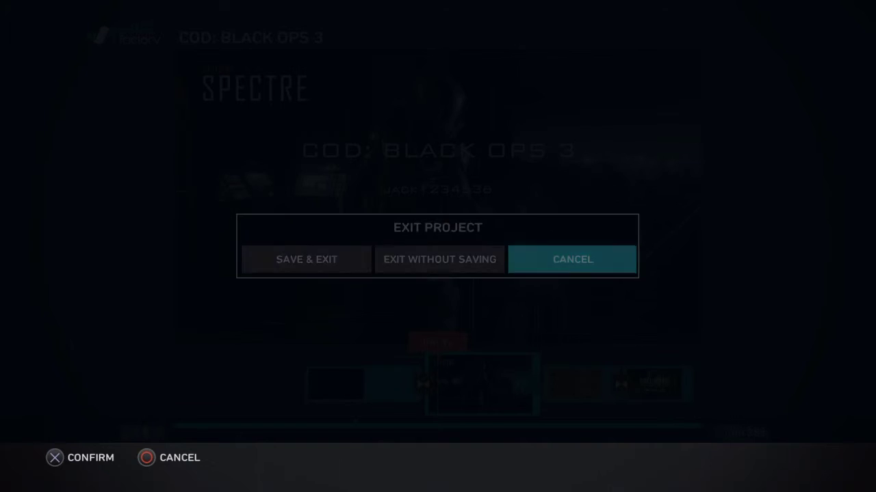
pyautogui.press('Left')
pyautogui.press('Return')
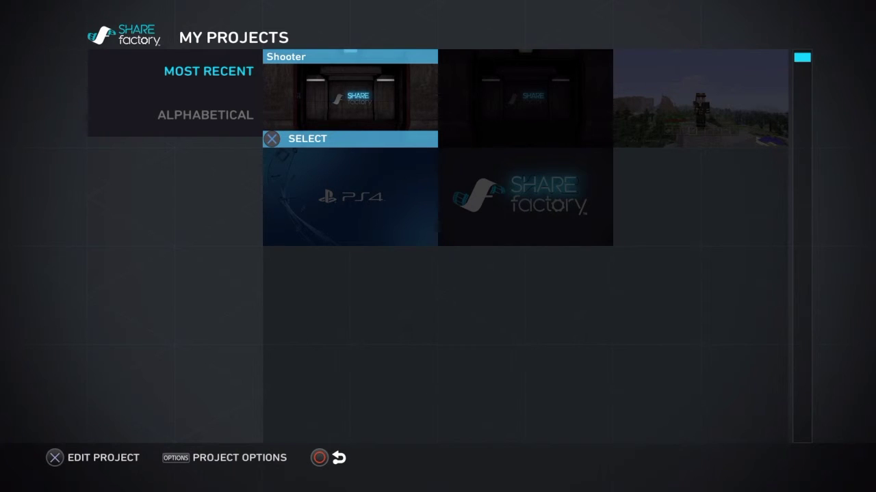
# - Open the Shooter project for editing from the most recent projects
pyautogui.press('Right')
pyautogui.press('Down')
pyautogui.press('Up')
pyautogui.press('Left')
pyautogui.press('Return')
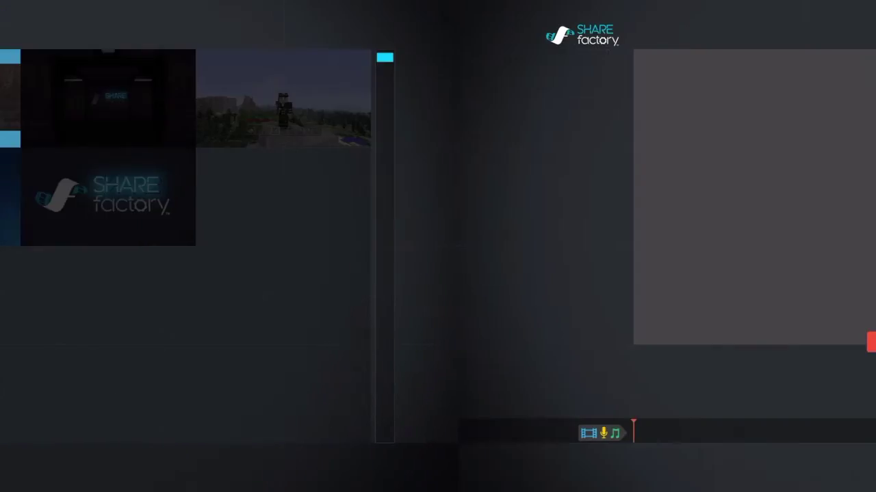